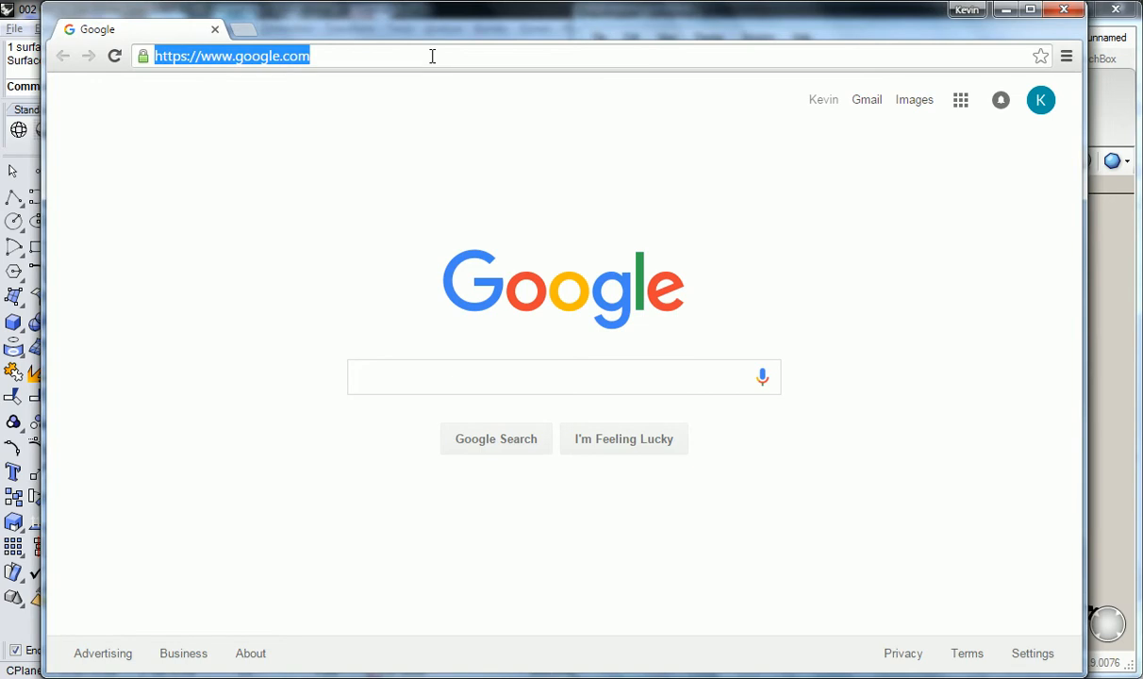
# Step: Search Google Images for "warehouse building" and browse the pictures for facade references
pyautogui.write('warehouse building')
pyautogui.press('Return')
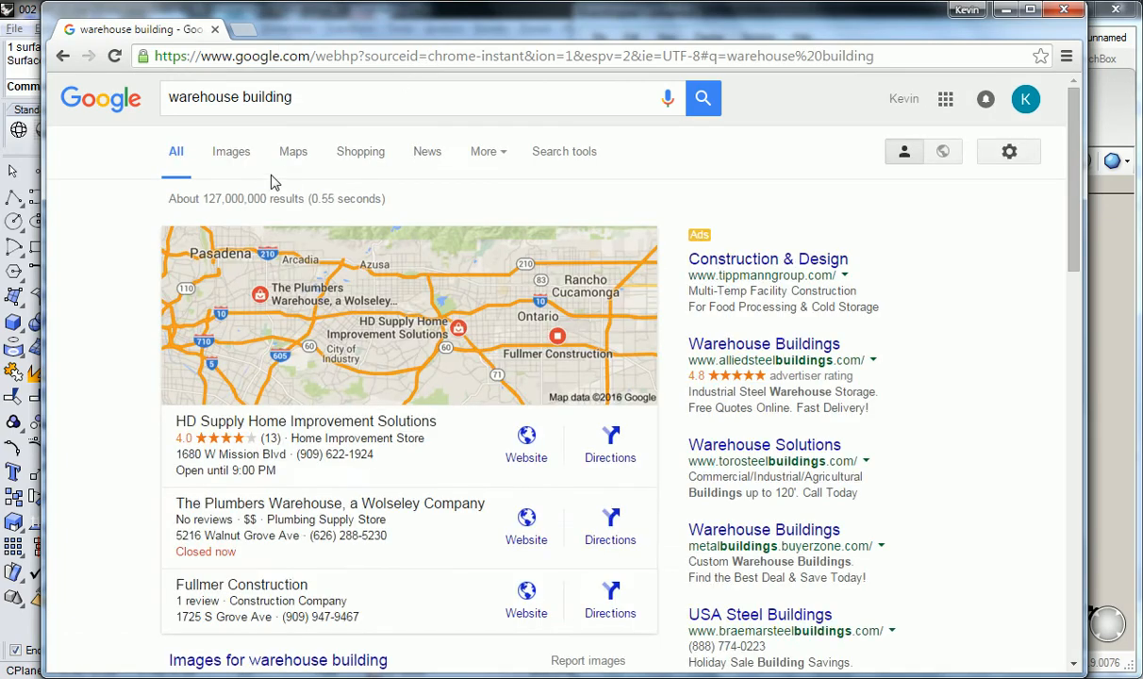
pyautogui.click(239, 156)
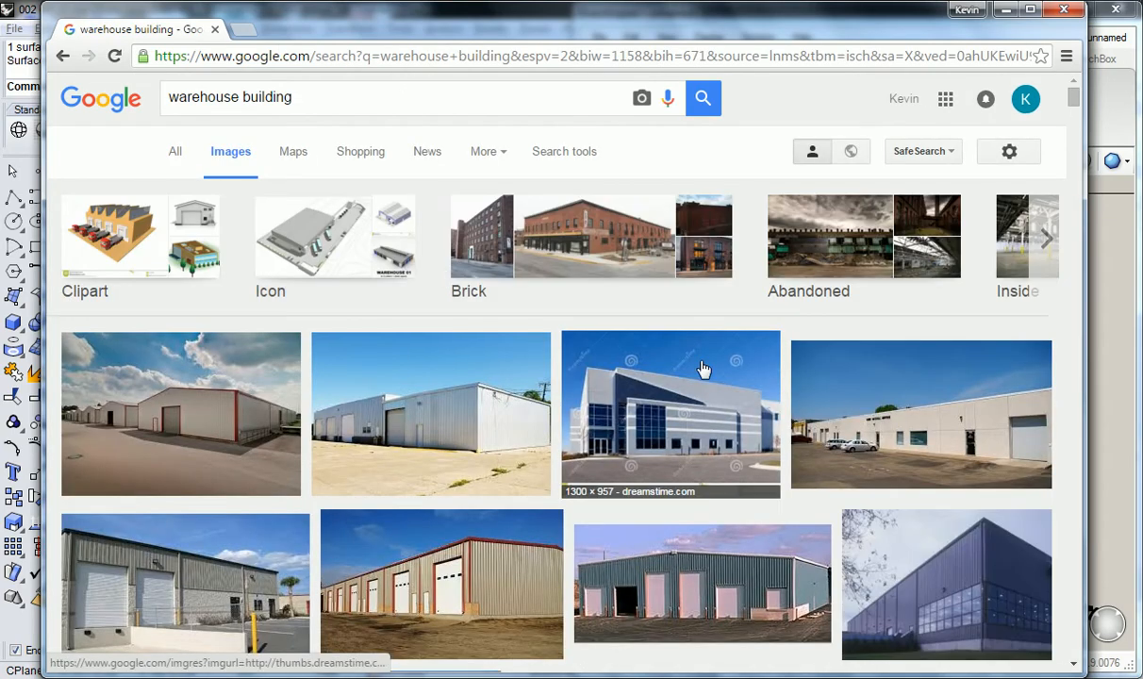
pyautogui.scroll(-8, 695, 369)
pyautogui.click(697, 245)
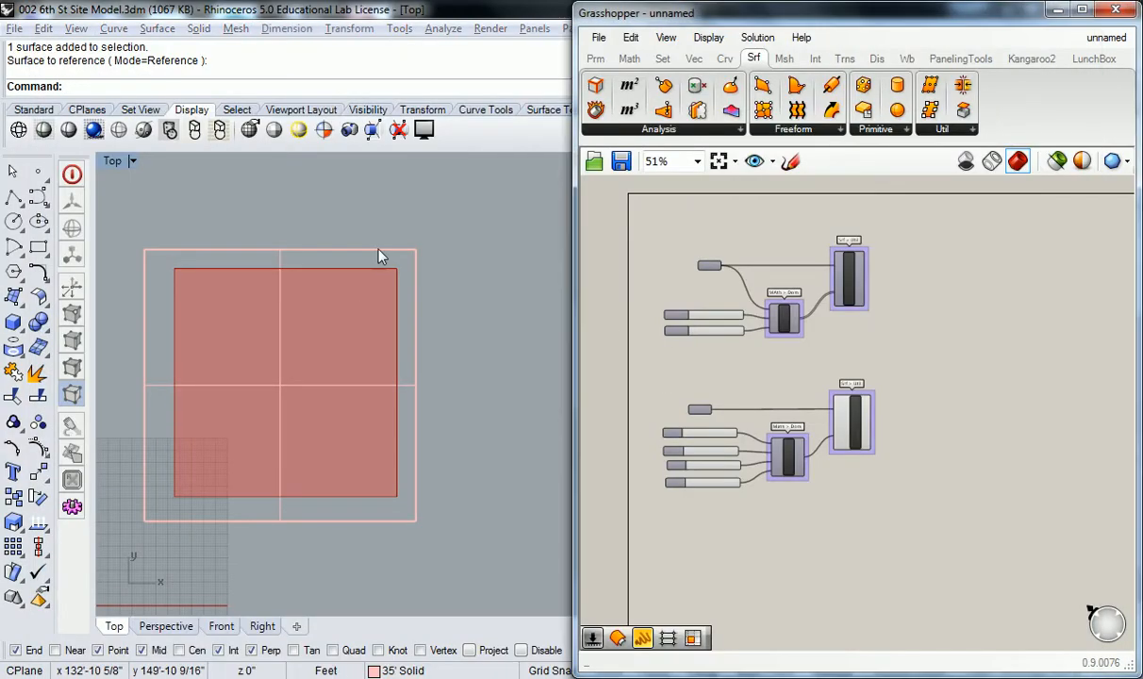
# Step: Select the large outer square surface in the Top viewport to show which surface is being divided
pyautogui.moveTo(366, 216); pyautogui.dragTo(423, 215, button='right')
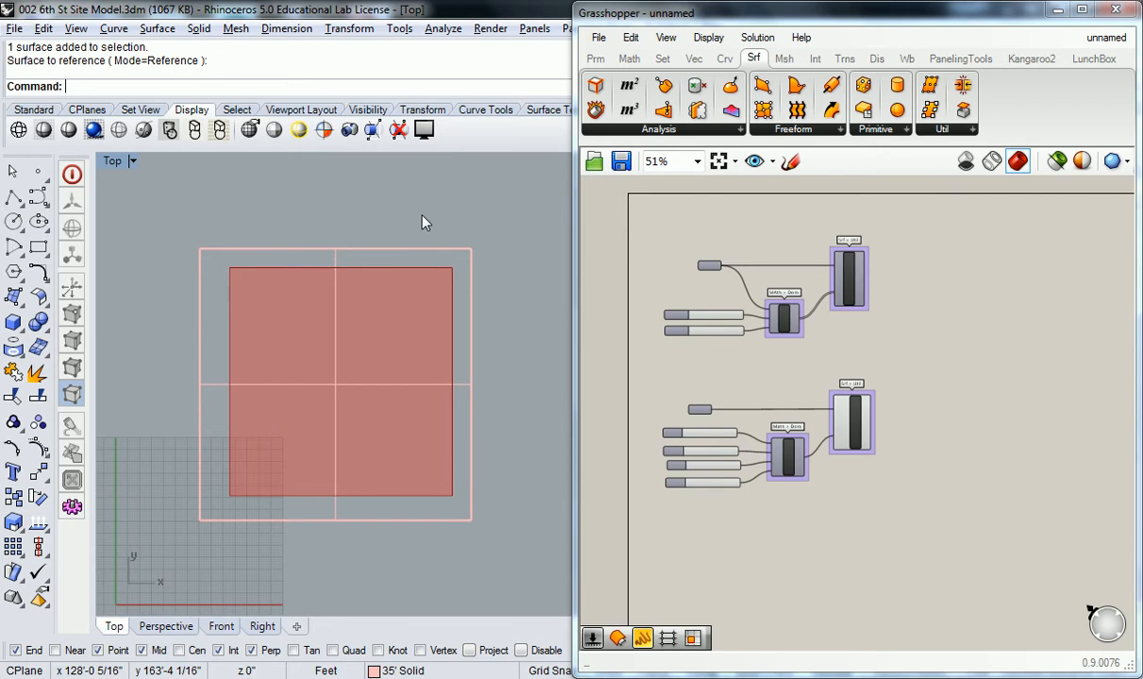
pyautogui.rightClick(435, 221)
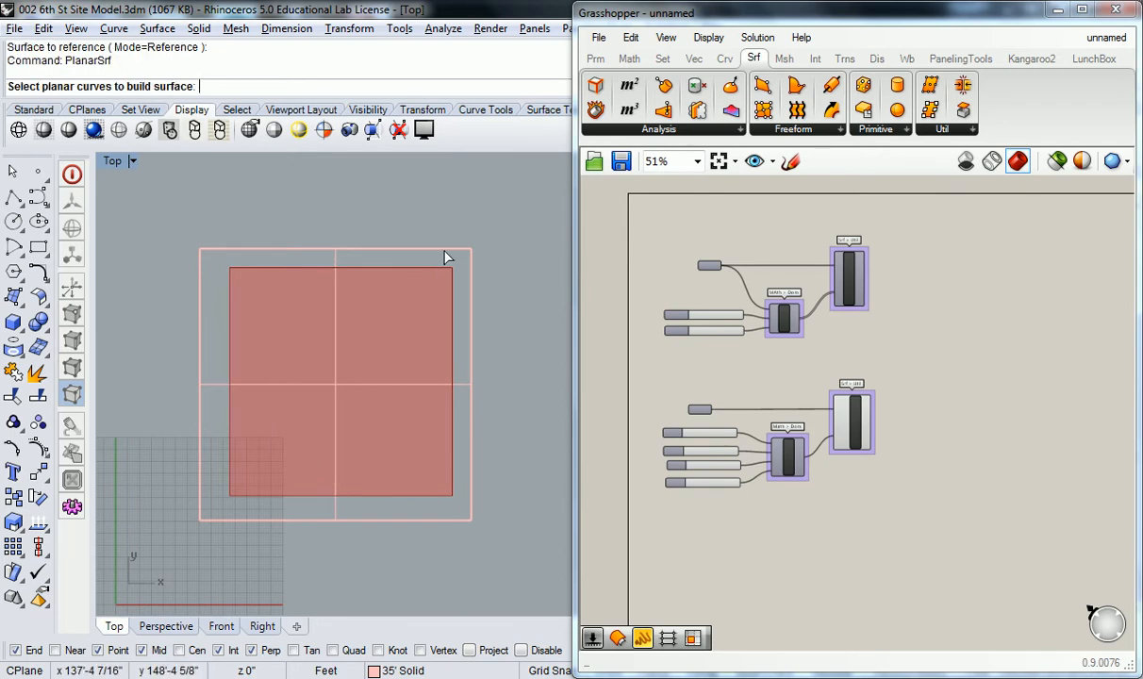
pyautogui.click(443, 250)
pyautogui.rightClick(430, 256)
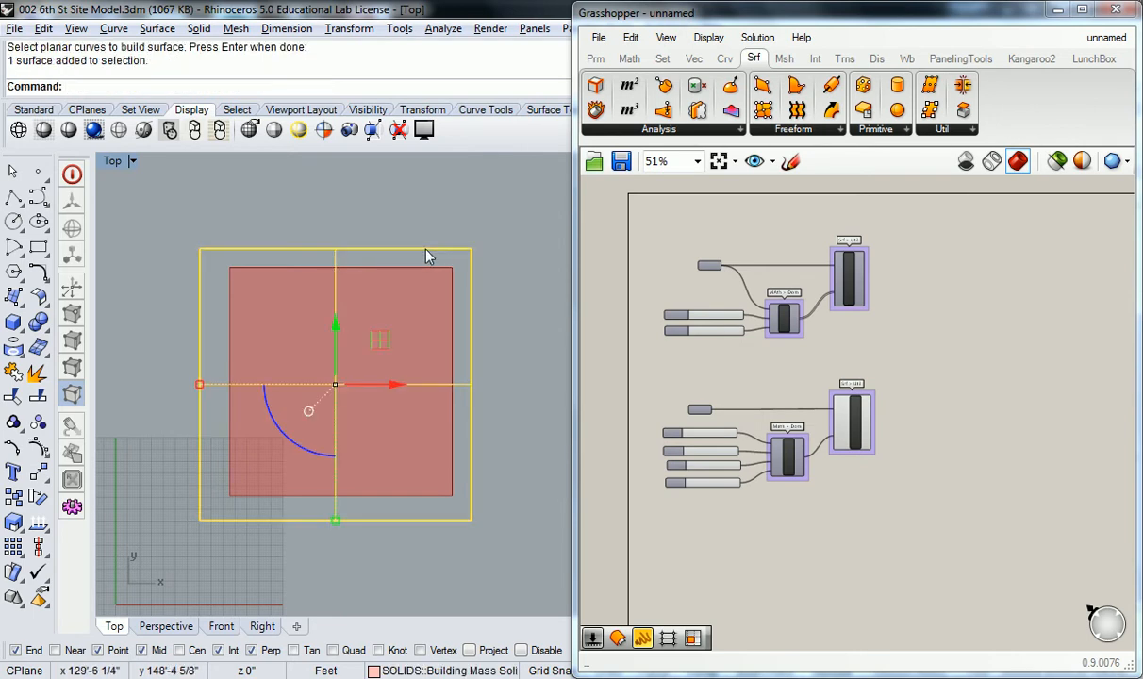
# Step: Turn on the preview of the upper SubSrf (IsoTrim) component and turn off the preview of the lower one
pyautogui.rightClick(847, 276)
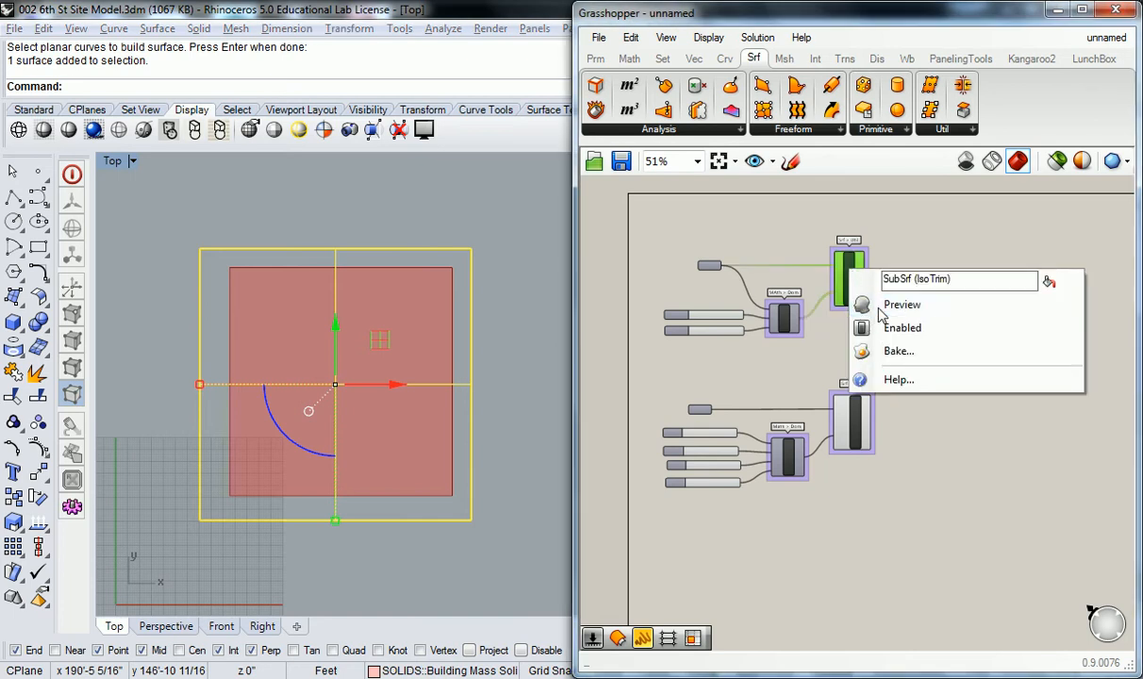
pyautogui.click(877, 303)
pyautogui.click(847, 366)
pyautogui.click(852, 418)
pyautogui.rightClick(849, 427)
pyautogui.click(882, 458)
pyautogui.click(911, 400)
pyautogui.click(458, 204)
pyautogui.scroll(2, 467, 307)
pyautogui.moveTo(378, 357); pyautogui.dragTo(377, 330, button='right')
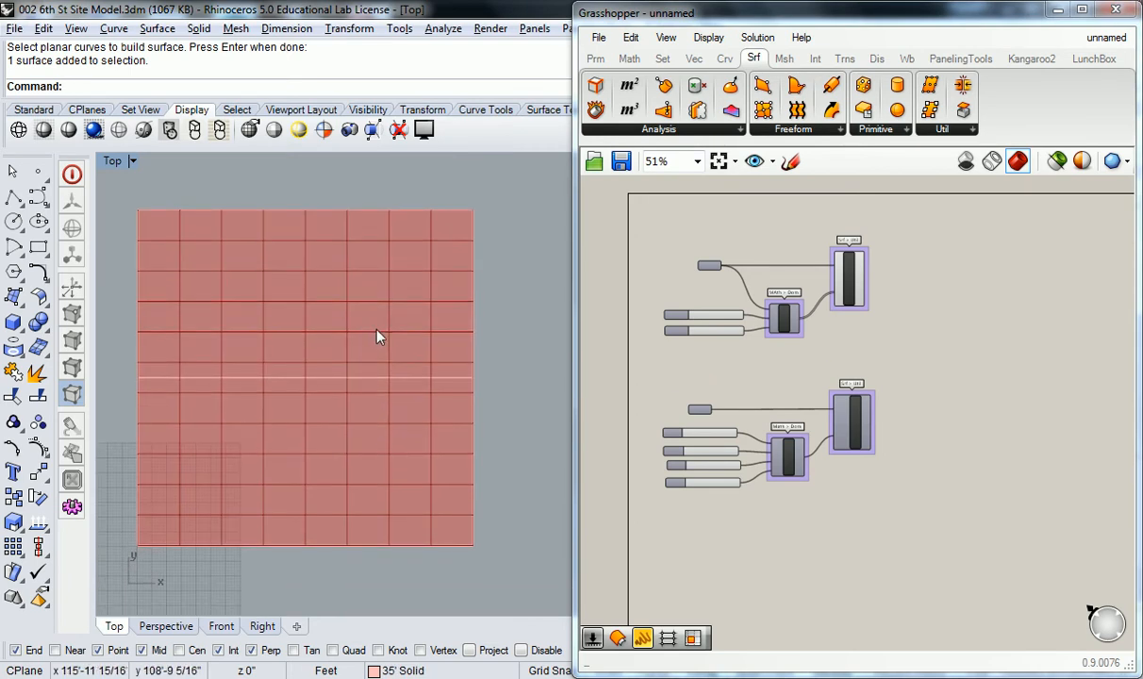
# Step: Set the Divide component's U Count to 5 and its V Count to 4
pyautogui.click(659, 246)
pyautogui.scroll(6, 663, 252)
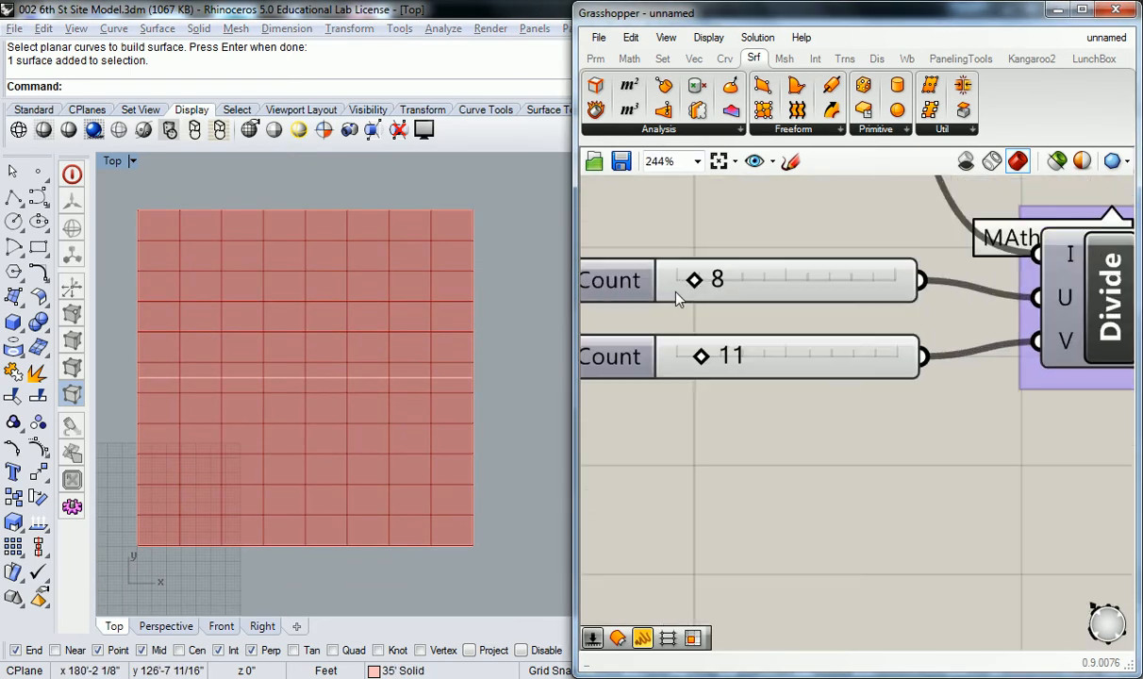
pyautogui.moveTo(693, 281); pyautogui.dragTo(689, 283)
pyautogui.moveTo(702, 361); pyautogui.dragTo(685, 364)
pyautogui.scroll(-1, 745, 432)
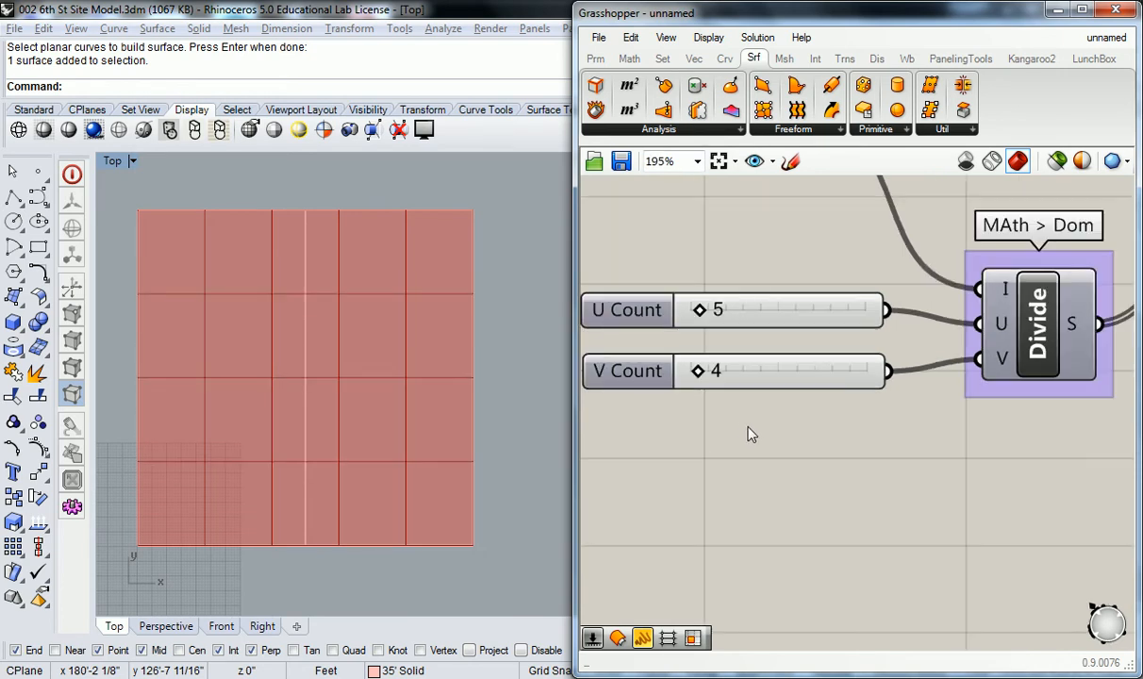
pyautogui.scroll(-2, 480, 316)
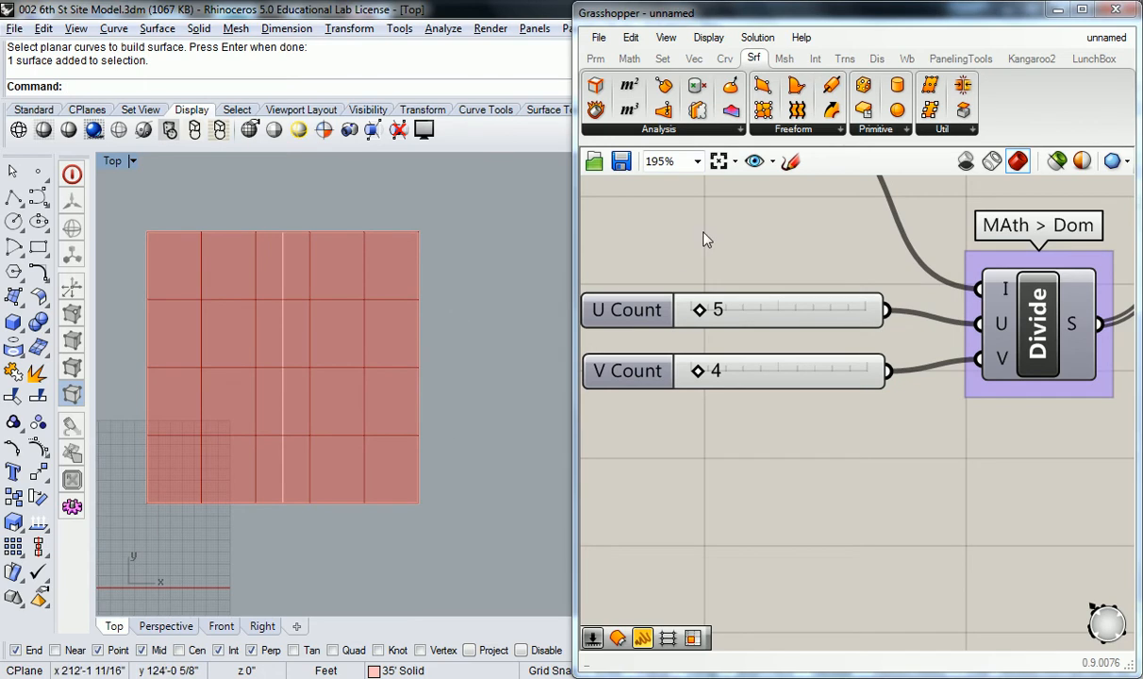
# Step: Connect the upper SubSrf's surface output to the lower SubSrf's S input in place of the Srf parameter
pyautogui.scroll(-3, 679, 260)
pyautogui.click(842, 288)
pyautogui.click(927, 390)
pyautogui.click(855, 313)
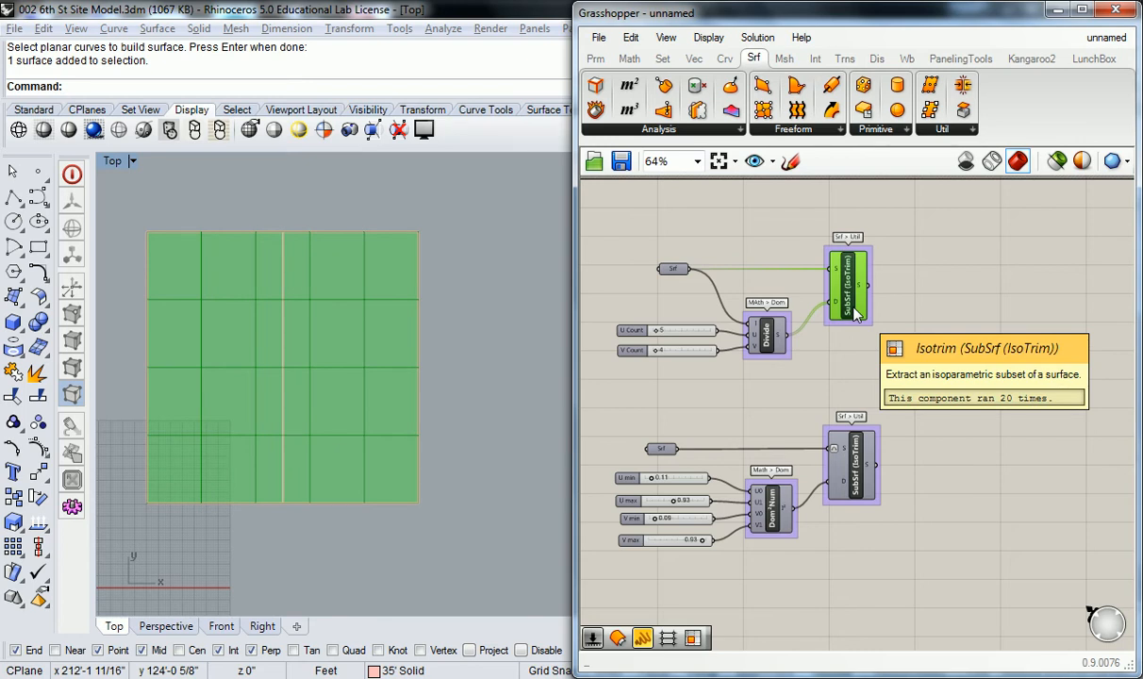
pyautogui.moveTo(861, 292)
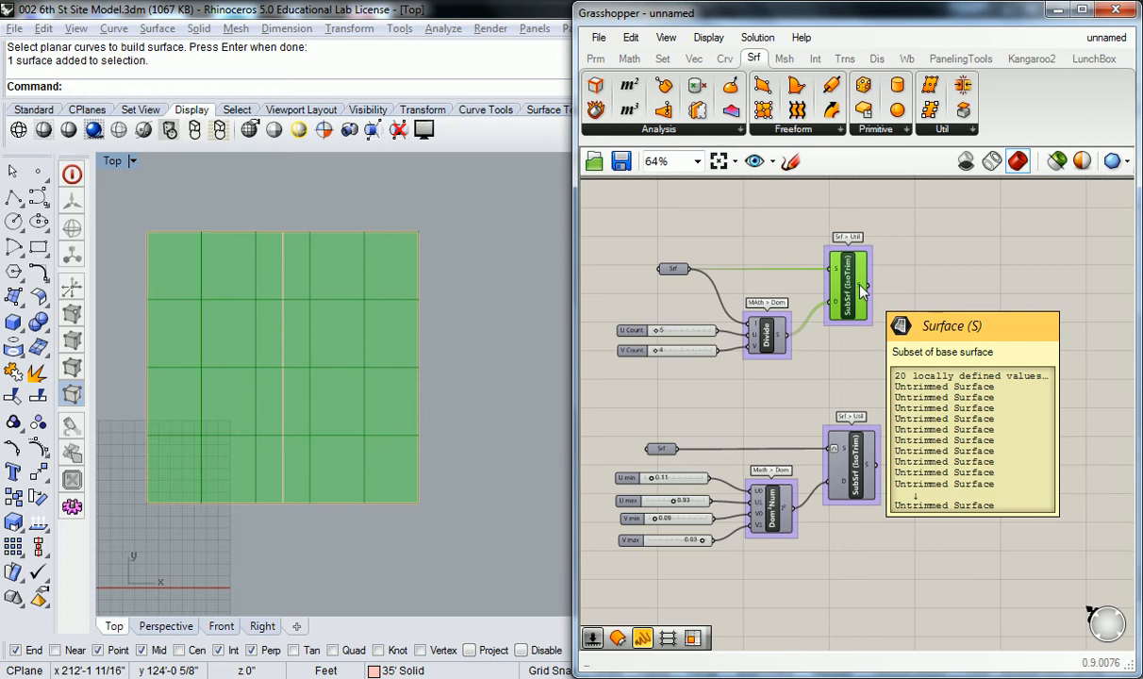
pyautogui.click(942, 429)
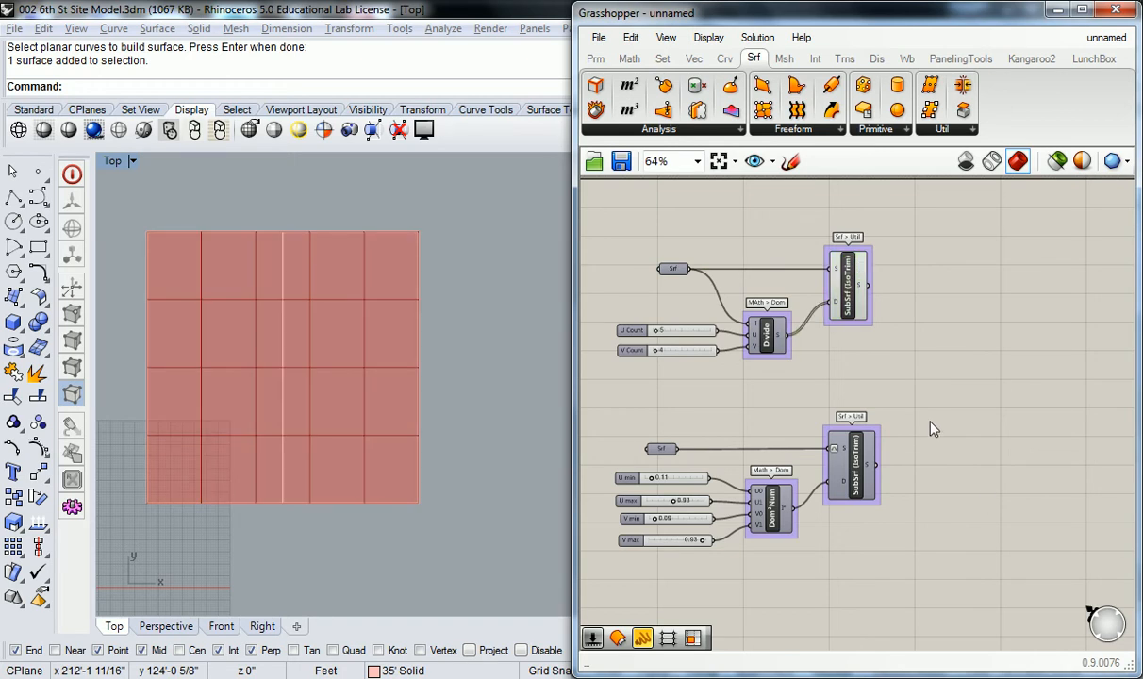
pyautogui.moveTo(846, 455)
pyautogui.moveTo(871, 289); pyautogui.dragTo(833, 452)
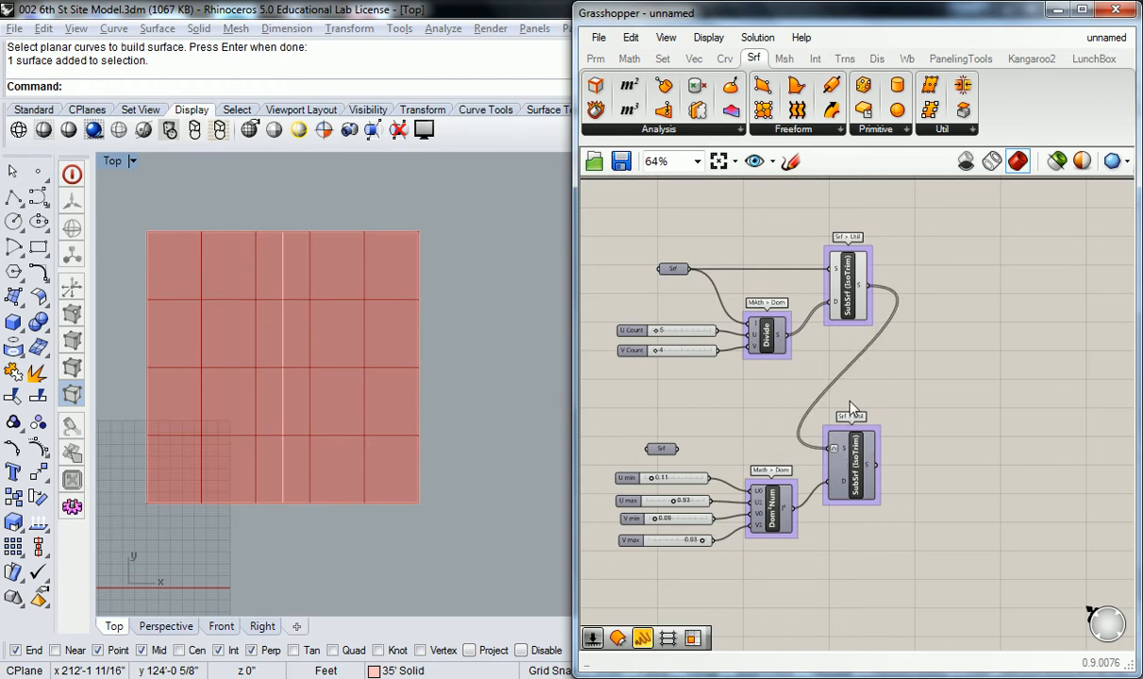
# Step: Turn on the preview of the lower SubSrf component and select it to highlight its inset panels in the viewport
pyautogui.scroll(-2, 849, 419)
pyautogui.scroll(3, 853, 460)
pyautogui.click(856, 462)
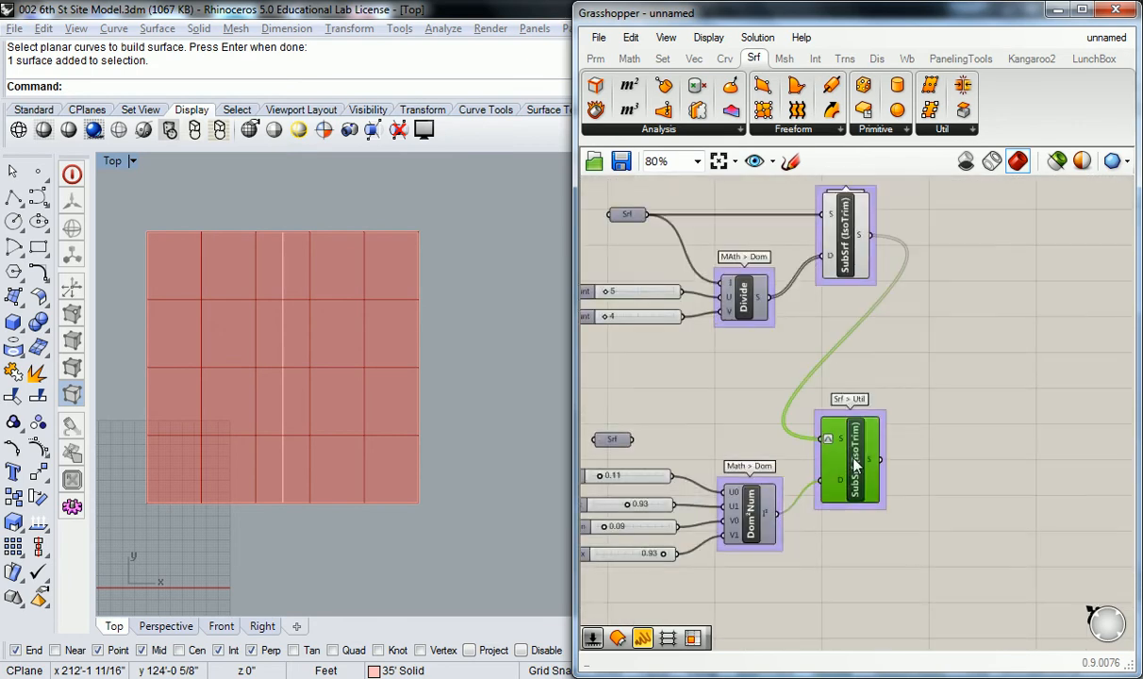
pyautogui.rightClick(856, 462)
pyautogui.click(943, 492)
pyautogui.click(883, 351)
pyautogui.click(854, 450)
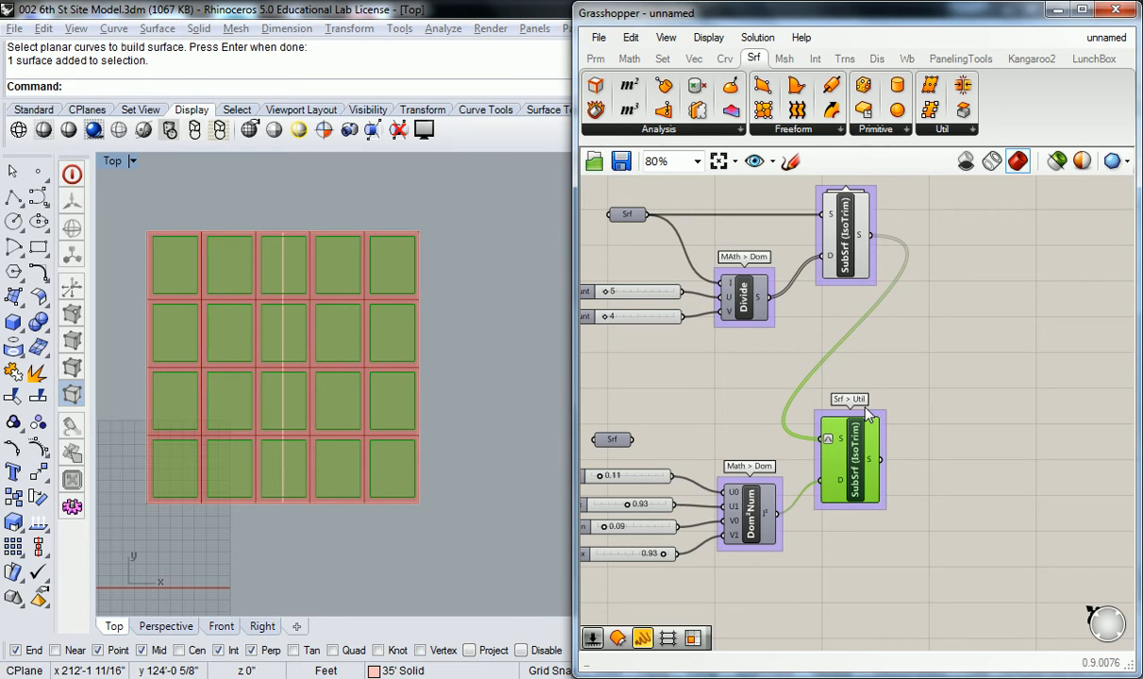
# Step: Test the lower domain's sliders through several positions, ending with U max at 0.82 and V min at 0.12
pyautogui.scroll(4, 778, 360)
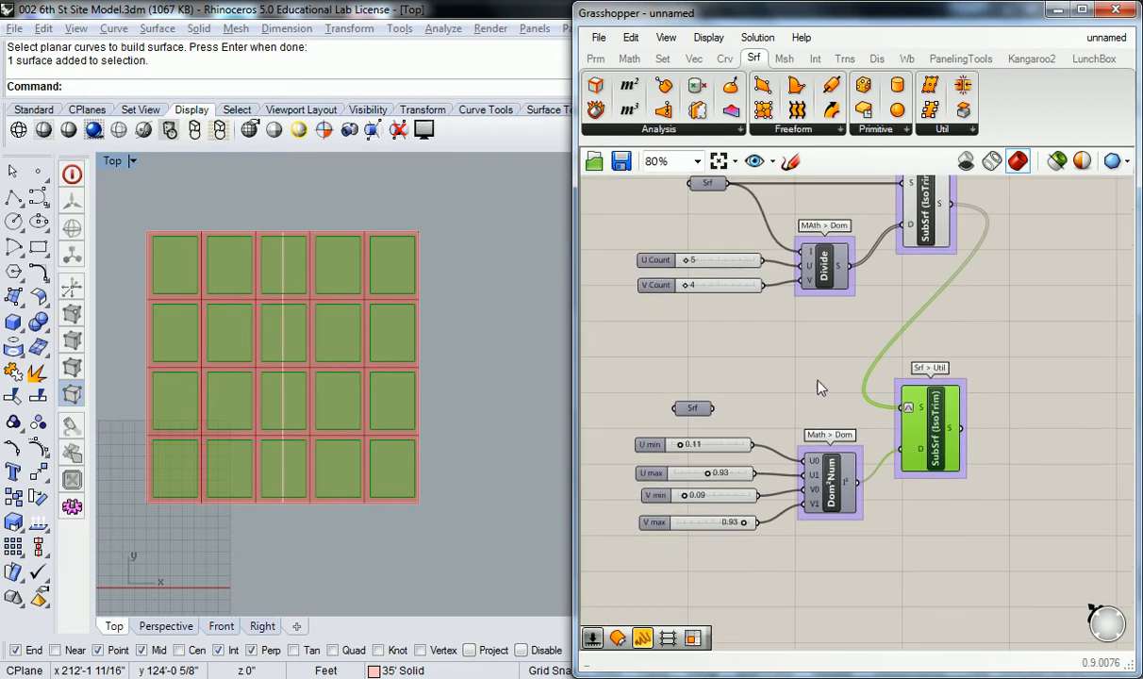
pyautogui.moveTo(780, 479); pyautogui.dragTo(748, 482)
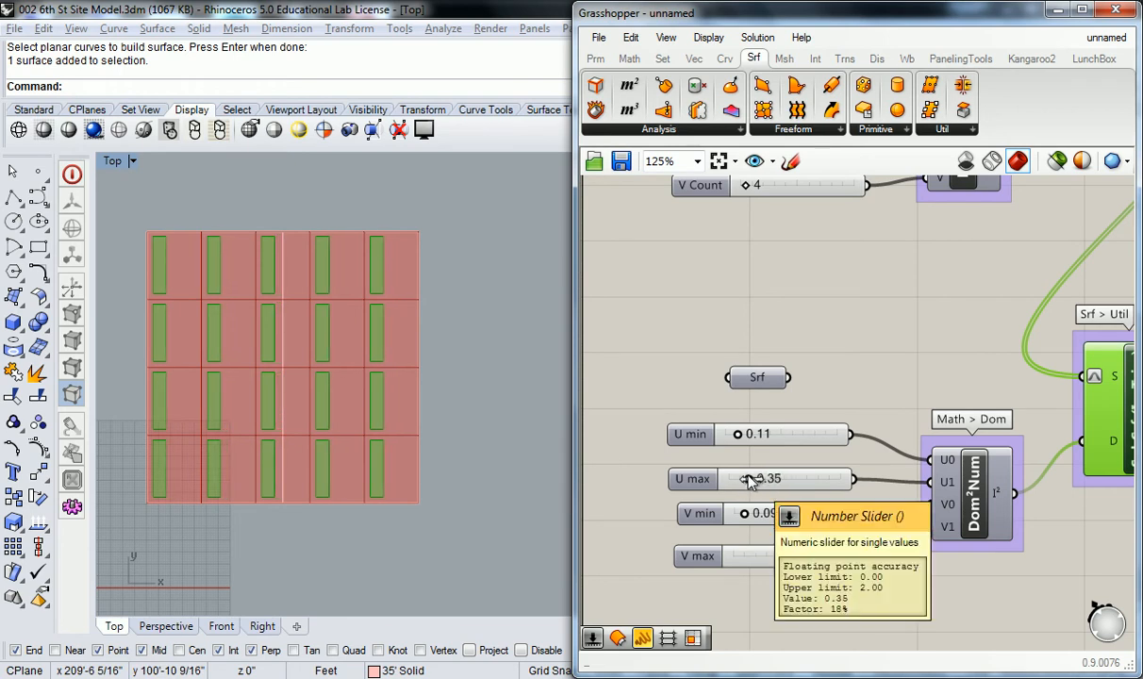
pyautogui.moveTo(751, 481); pyautogui.dragTo(784, 480)
pyautogui.moveTo(744, 514); pyautogui.dragTo(807, 516)
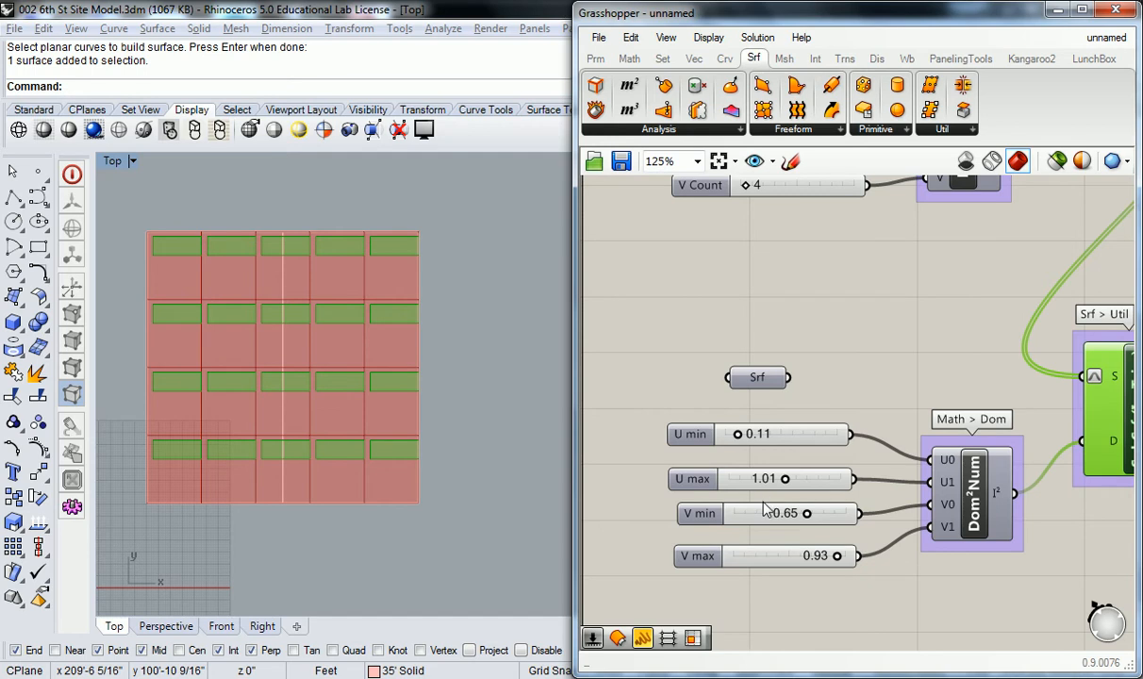
pyautogui.moveTo(806, 518); pyautogui.dragTo(743, 517)
pyautogui.moveTo(786, 483); pyautogui.dragTo(774, 479)
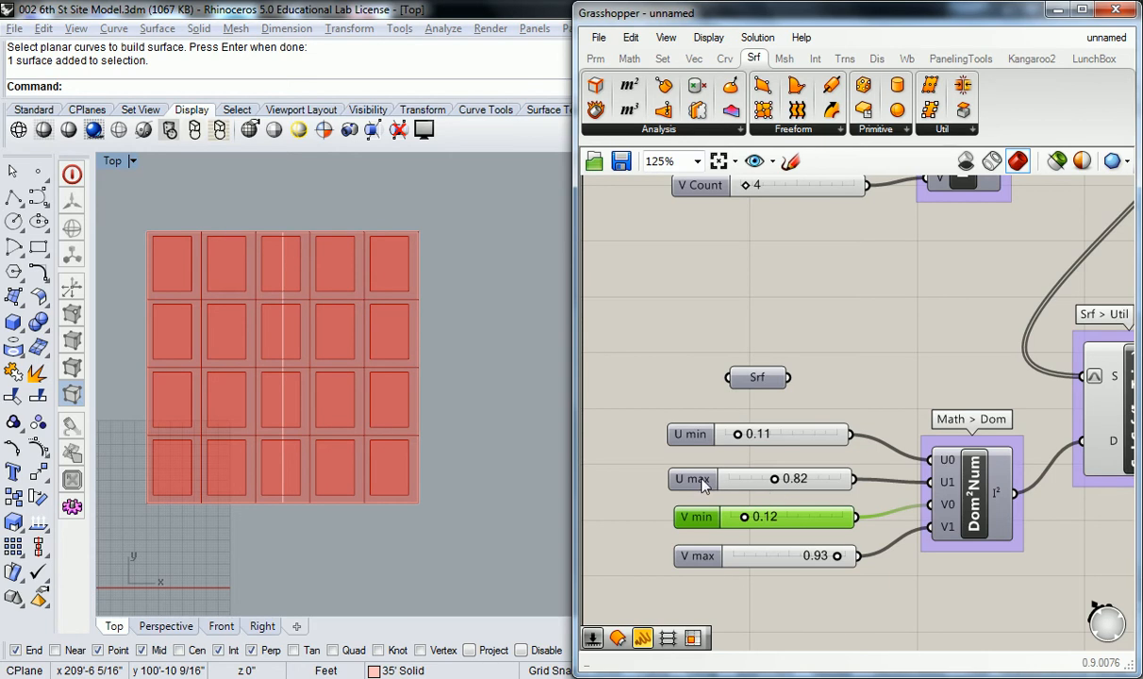
# Step: Set the U max slider's upper limit to 1 and its value to 0.87
pyautogui.doubleClick(707, 482)
pyautogui.doubleClick(766, 528)
pyautogui.write('1')
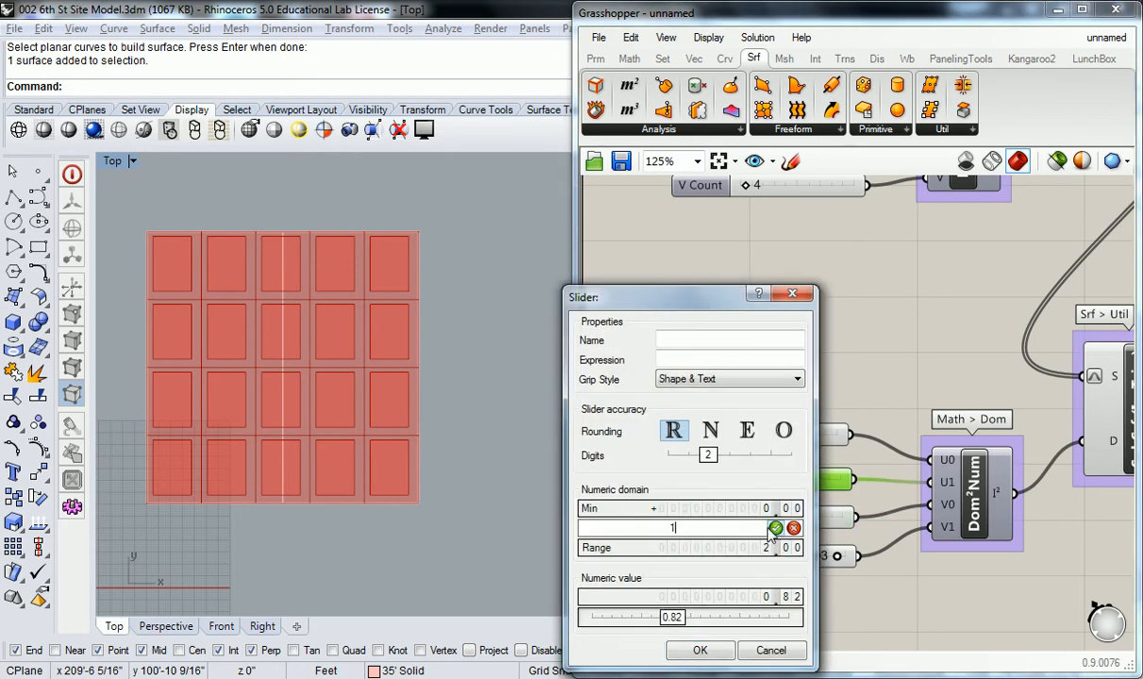
pyautogui.press('Return')
pyautogui.click(699, 649)
pyautogui.moveTo(820, 482); pyautogui.dragTo(826, 479)
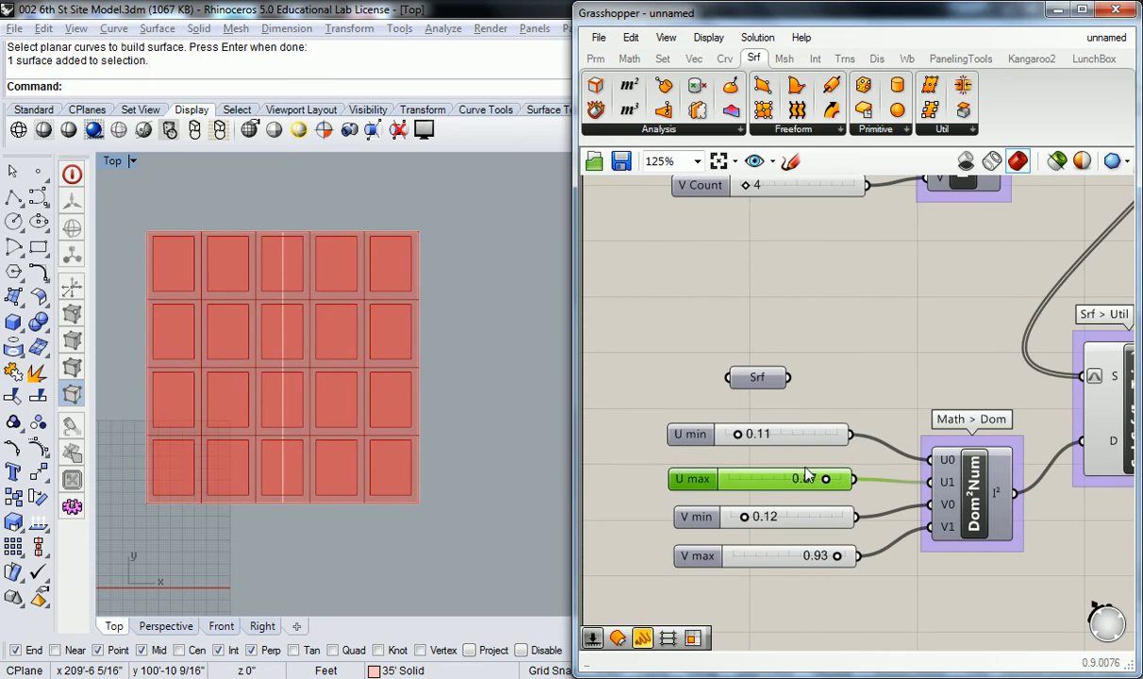
# Step: Set the window domain sliders to U min 0.19, U max 0.81, V min 0.15 and V max 0.87
pyautogui.scroll(4, 302, 318)
pyautogui.moveTo(301, 327); pyautogui.dragTo(365, 307, button='right')
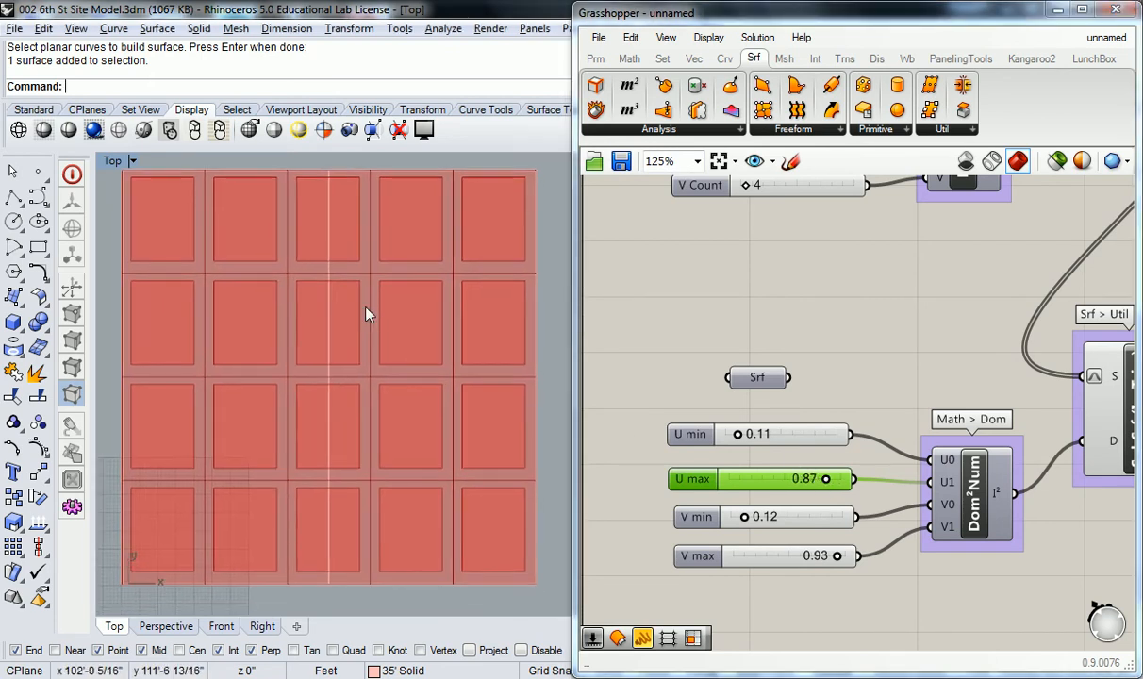
pyautogui.moveTo(825, 479); pyautogui.dragTo(817, 479)
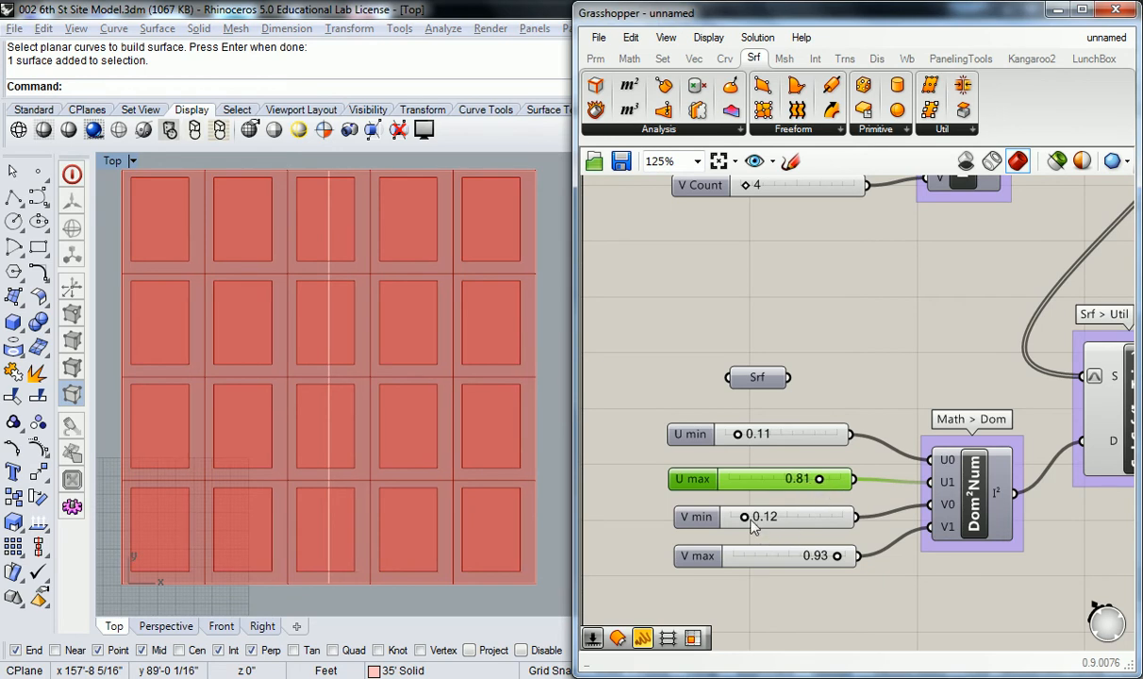
pyautogui.moveTo(747, 518); pyautogui.dragTo(751, 518)
pyautogui.moveTo(739, 436); pyautogui.dragTo(743, 435)
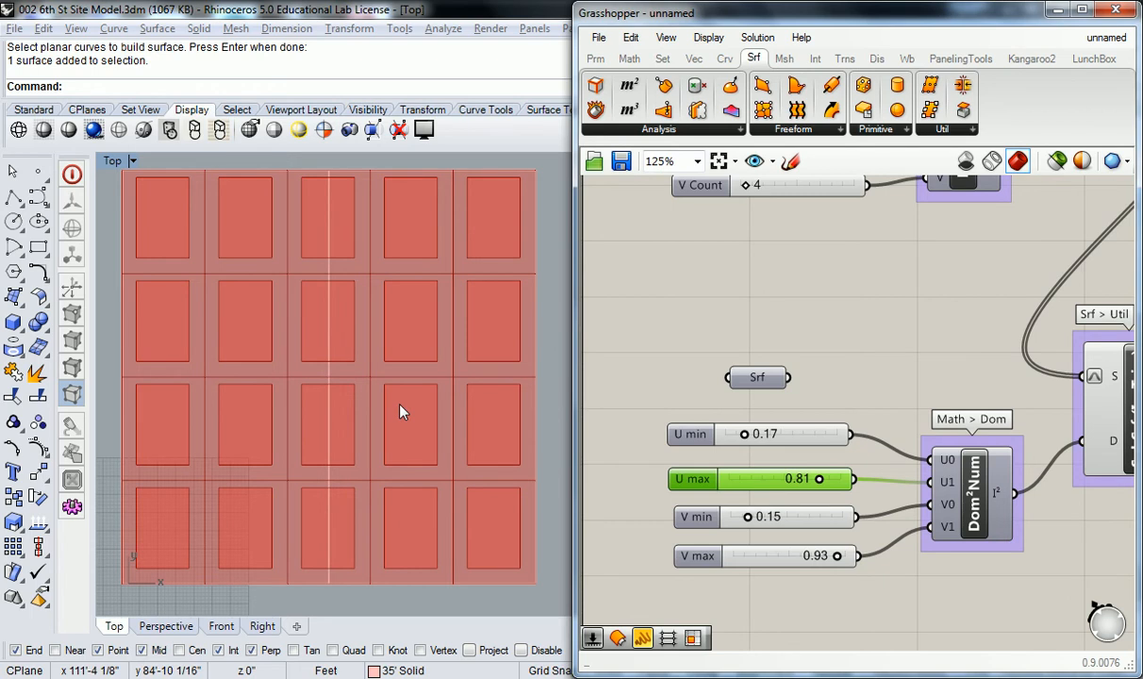
pyautogui.moveTo(744, 434); pyautogui.dragTo(744, 437)
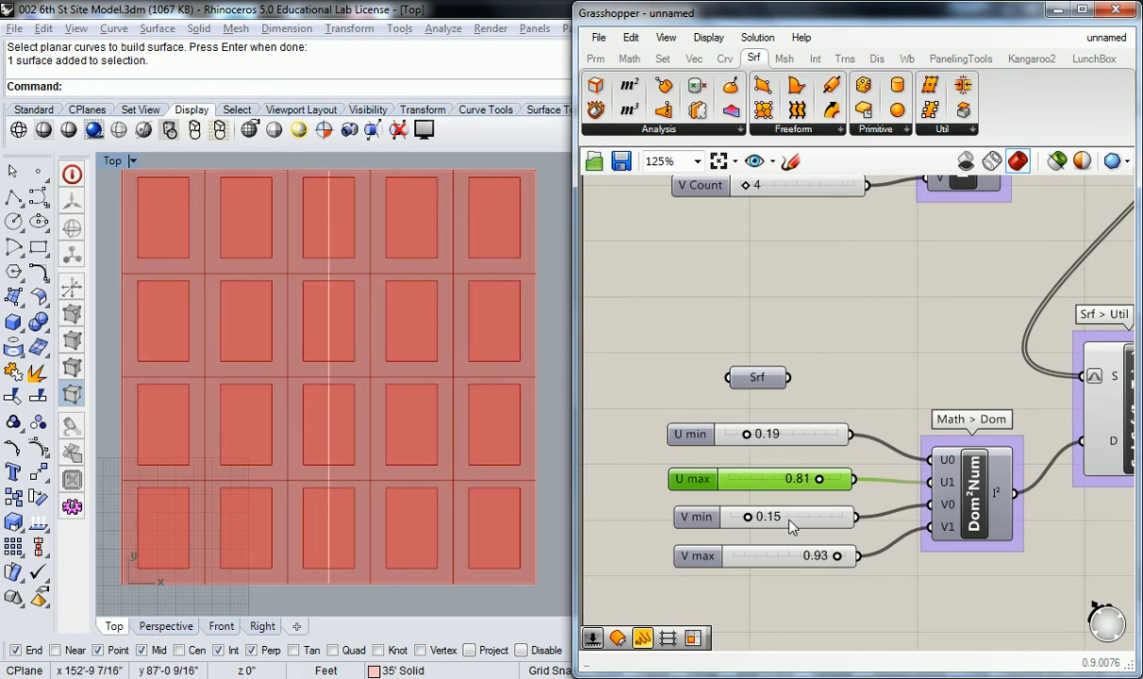
pyautogui.moveTo(835, 556); pyautogui.dragTo(831, 558)
# Step: Delete the disconnected Srf parameter above the U min slider
pyautogui.click(847, 400)
pyautogui.scroll(-3, 849, 394)
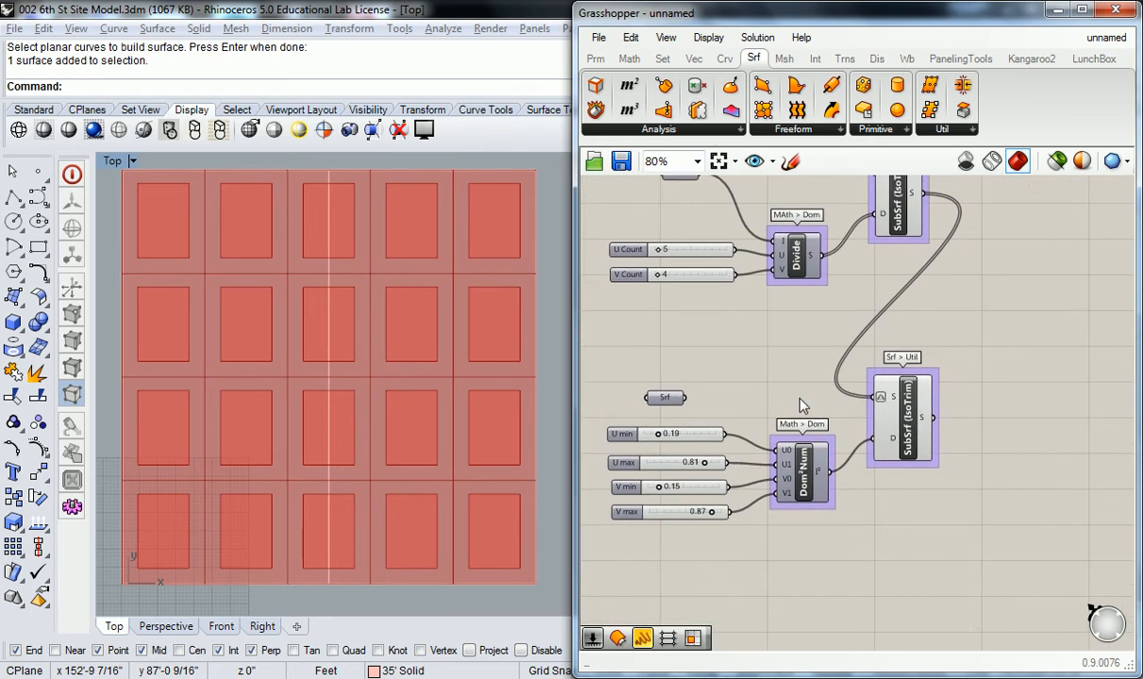
pyautogui.scroll(-2, 793, 401)
pyautogui.click(714, 399)
pyautogui.press('Delete')
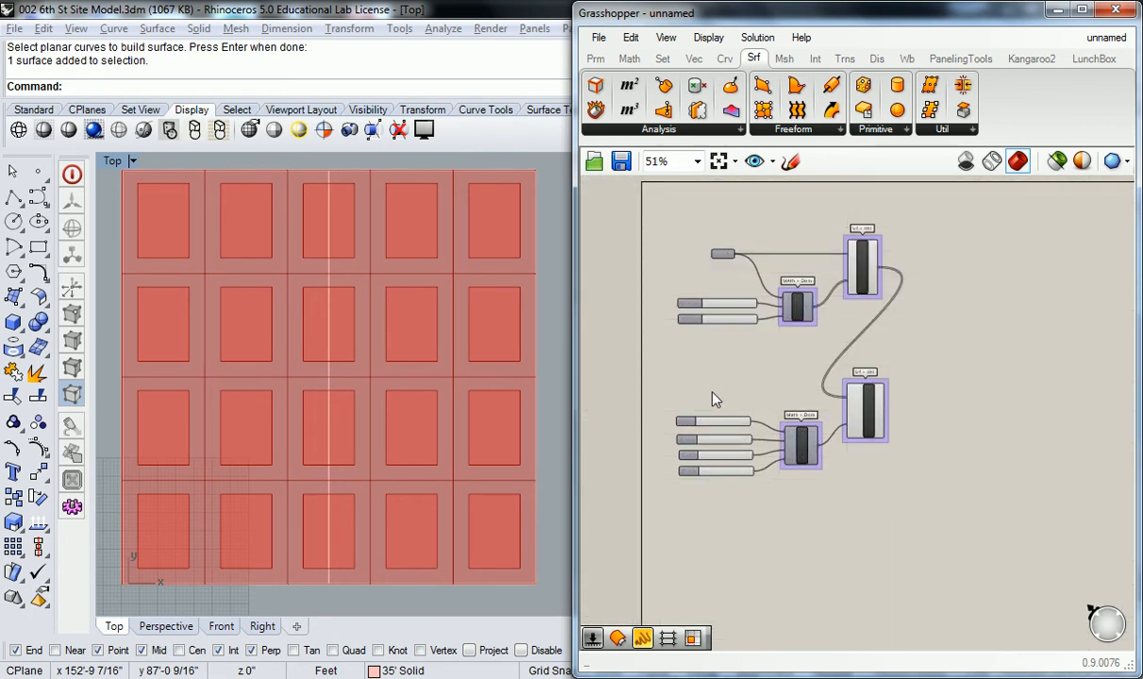
# Step: Rearrange the definition so the lower sliders, Dom²Num and SubSrf components sit after the upper SubSrf
pyautogui.scroll(2, 930, 318)
pyautogui.moveTo(931, 319); pyautogui.dragTo(1054, 312, button='right')
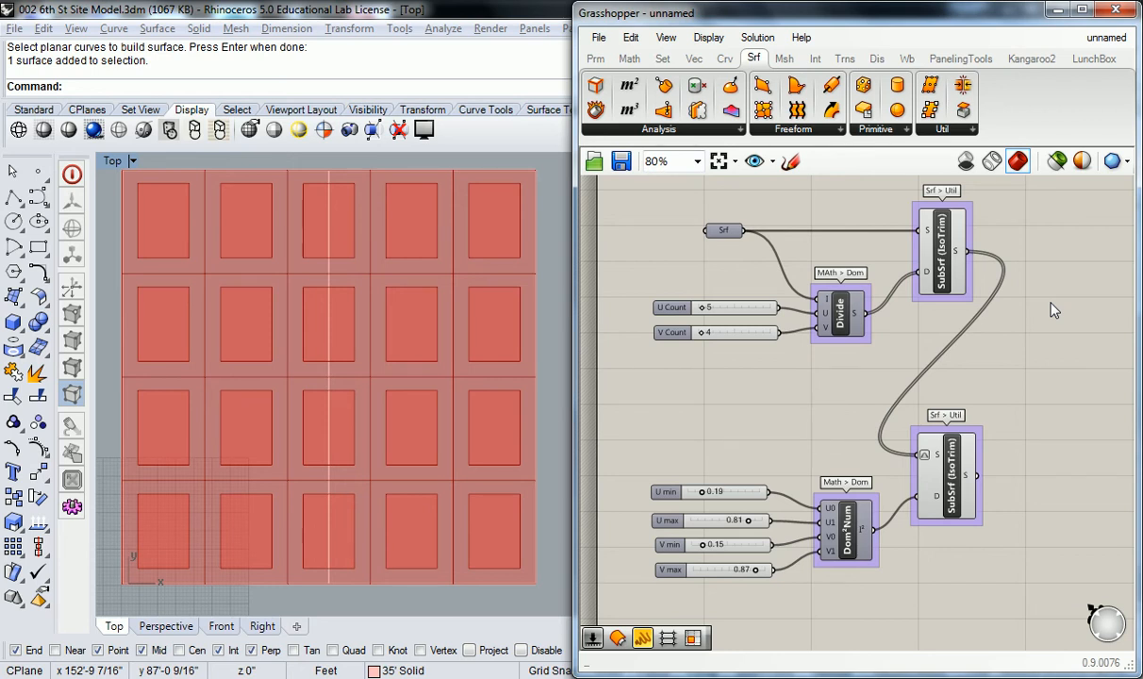
pyautogui.scroll(-2, 1037, 330)
pyautogui.moveTo(919, 369); pyautogui.dragTo(947, 395)
pyautogui.click(990, 224)
pyautogui.moveTo(990, 224); pyautogui.dragTo(975, 261, button='right')
pyautogui.scroll(-3, 438, 294)
# Step: Widen the Grasshopper window toward the Rhino viewport and bring both SubSrf components into view
pyautogui.moveTo(573, 273); pyautogui.dragTo(517, 273)
pyautogui.moveTo(677, 236); pyautogui.dragTo(697, 246, button='right')
pyautogui.scroll(2, 695, 246)
pyautogui.moveTo(774, 263); pyautogui.dragTo(702, 264, button='right')
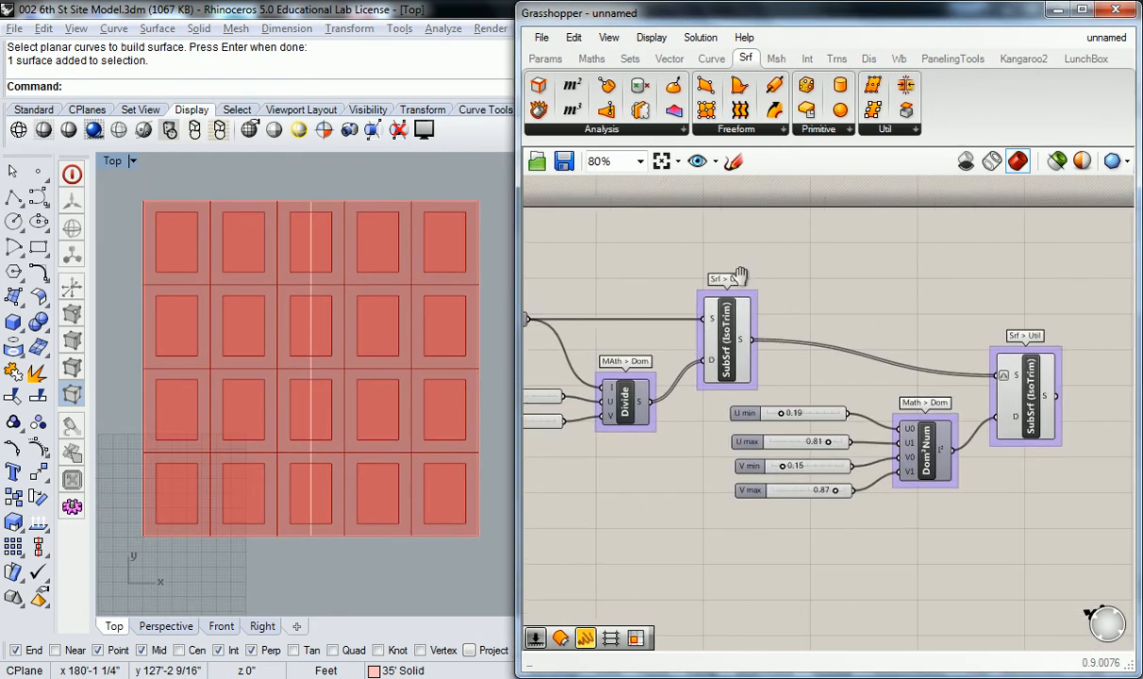
pyautogui.moveTo(802, 257); pyautogui.dragTo(813, 257, button='right')
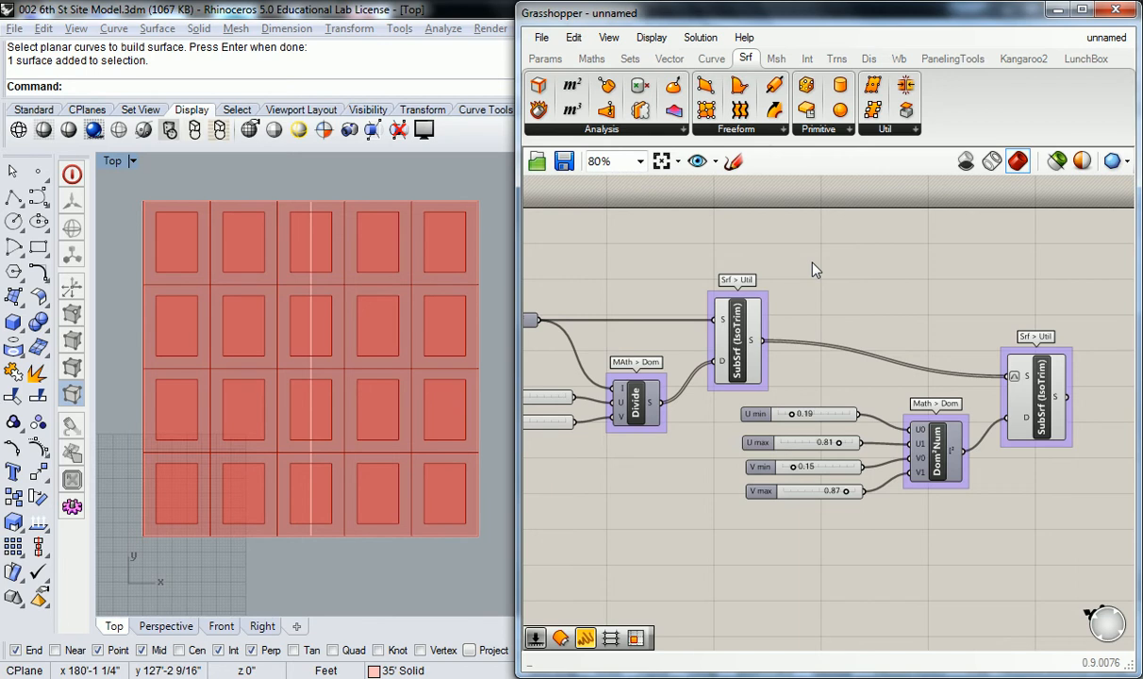
pyautogui.click(746, 330)
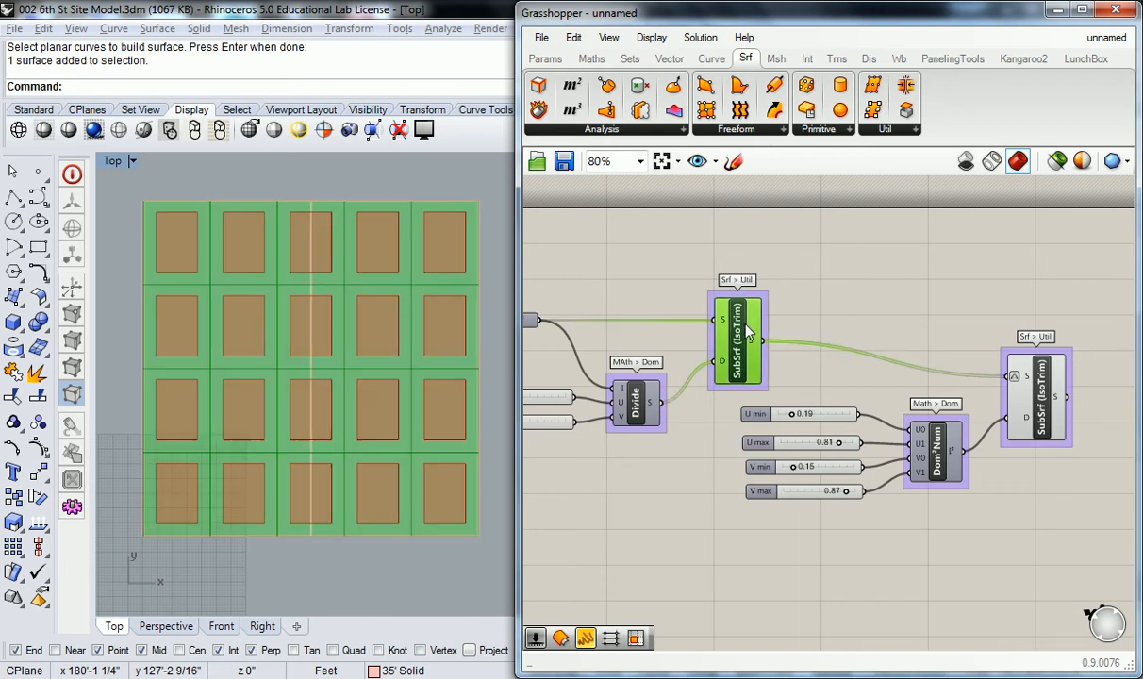
pyautogui.moveTo(814, 291); pyautogui.dragTo(966, 341, button='right')
pyautogui.click(970, 348)
pyautogui.rightClick(820, 301)
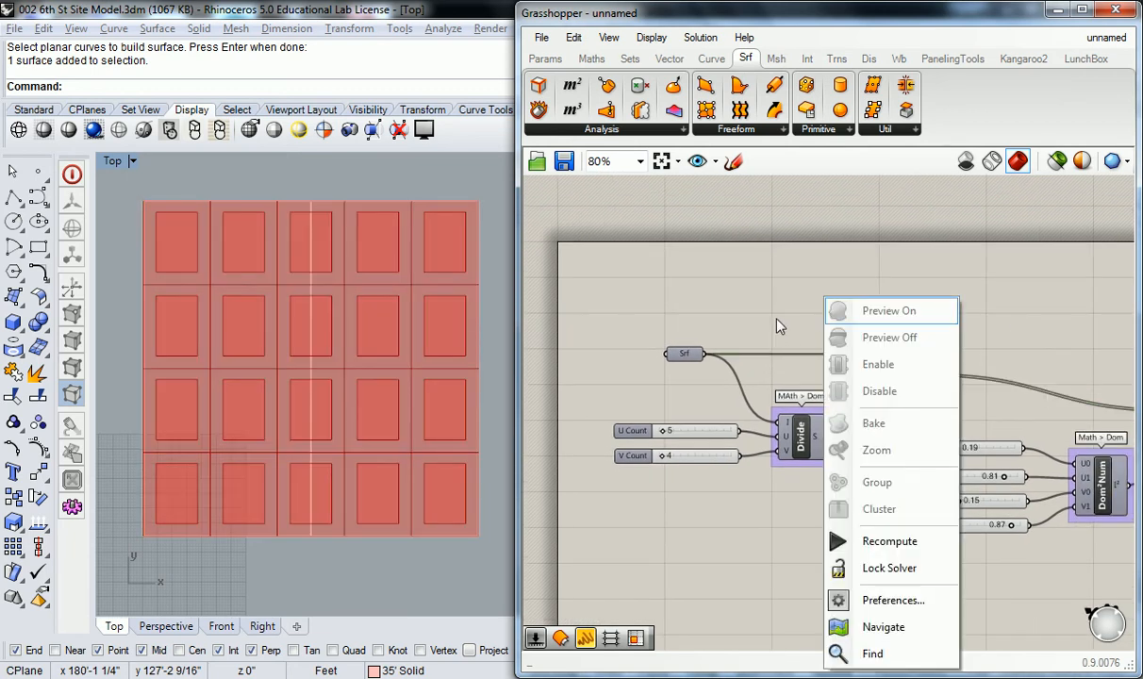
pyautogui.rightClick(688, 353)
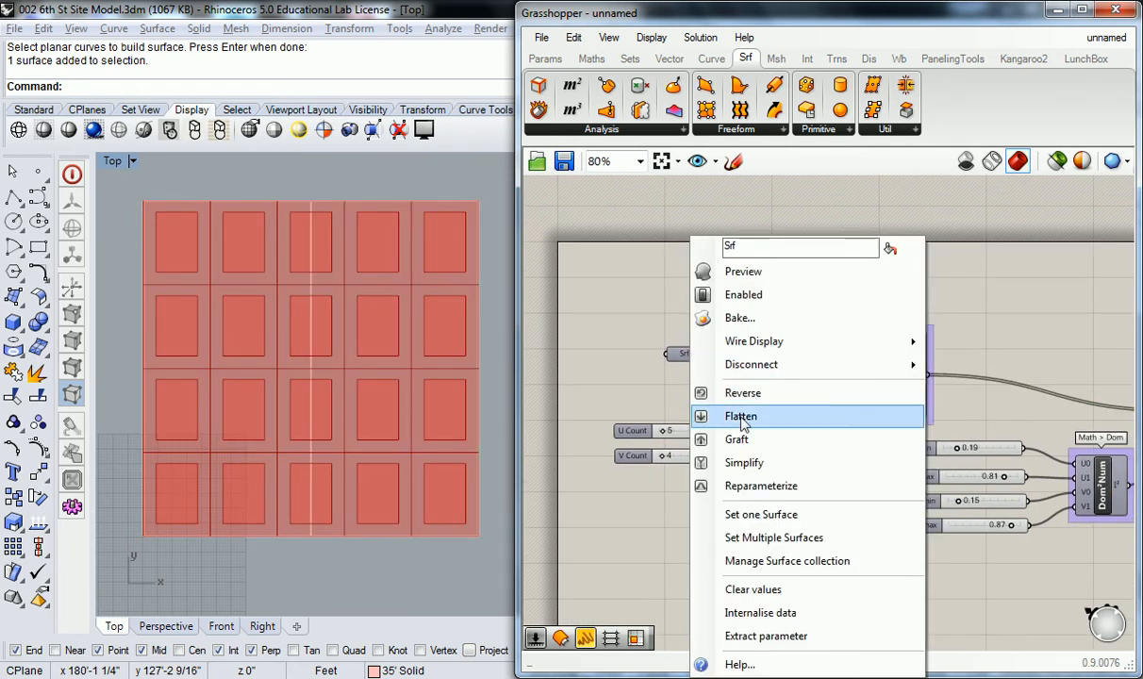
# Step: Turn off the preview of all components in the definition at once
pyautogui.scroll(-1, 802, 359)
pyautogui.scroll(-3, 802, 359)
pyautogui.moveTo(1007, 307); pyautogui.dragTo(703, 459)
pyautogui.middleClick(788, 400)
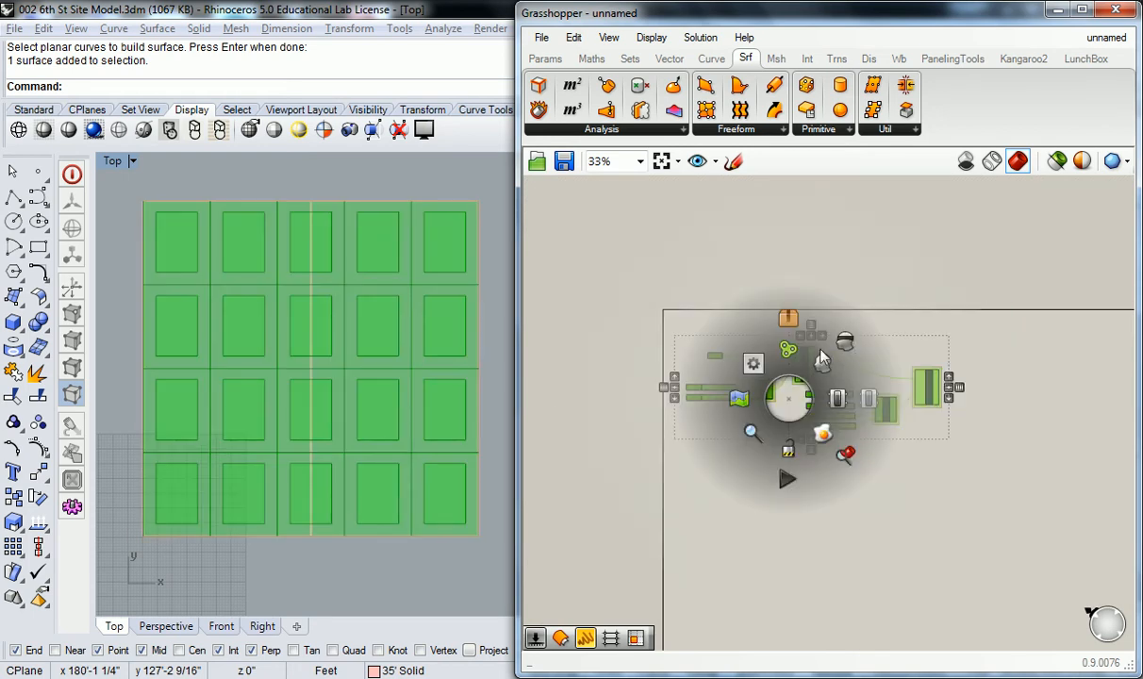
pyautogui.click(847, 338)
pyautogui.click(778, 339)
# Step: Turn on the preview of only the Srf parameter that feeds the definition
pyautogui.scroll(4, 703, 341)
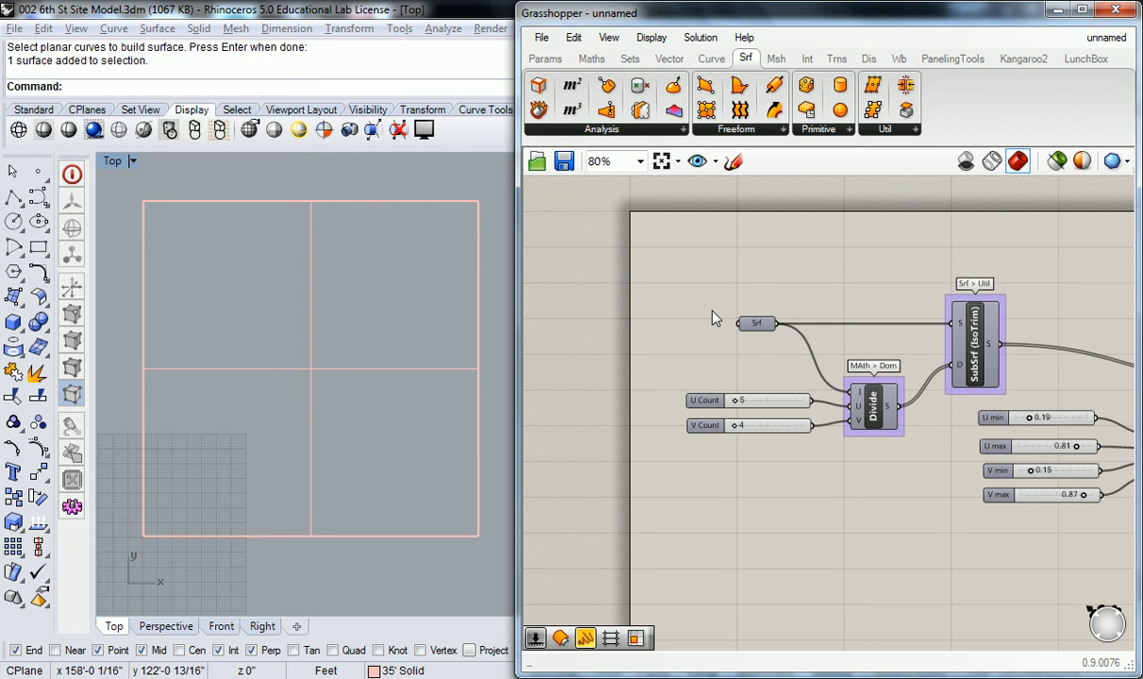
pyautogui.click(762, 324)
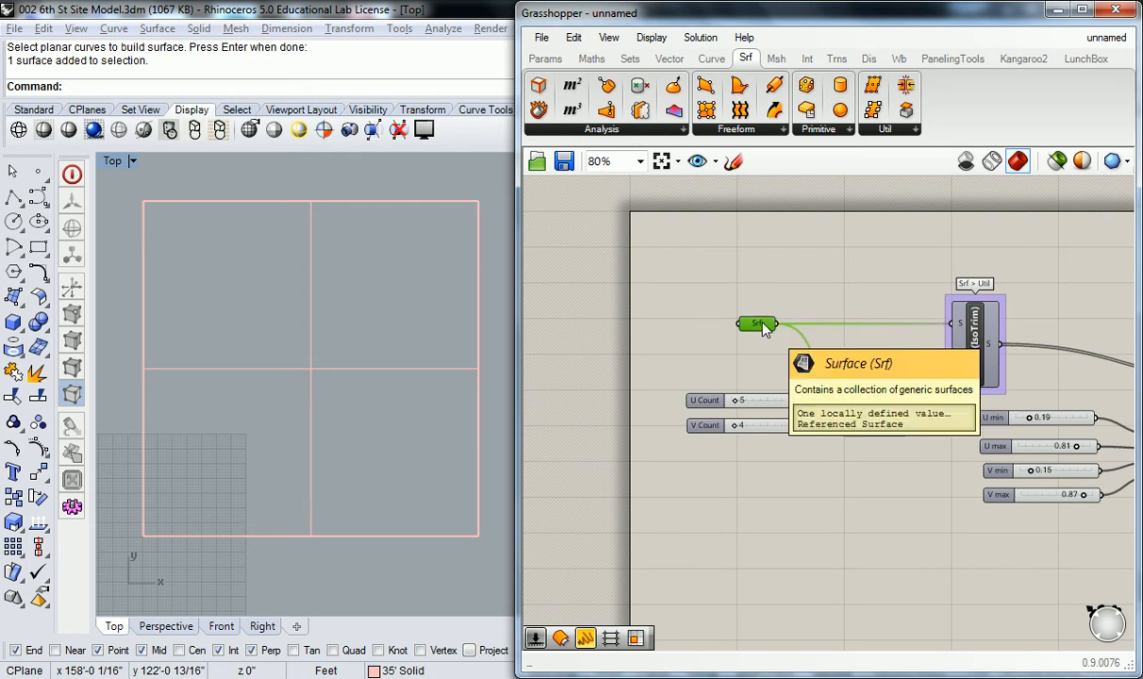
pyautogui.rightClick(764, 326)
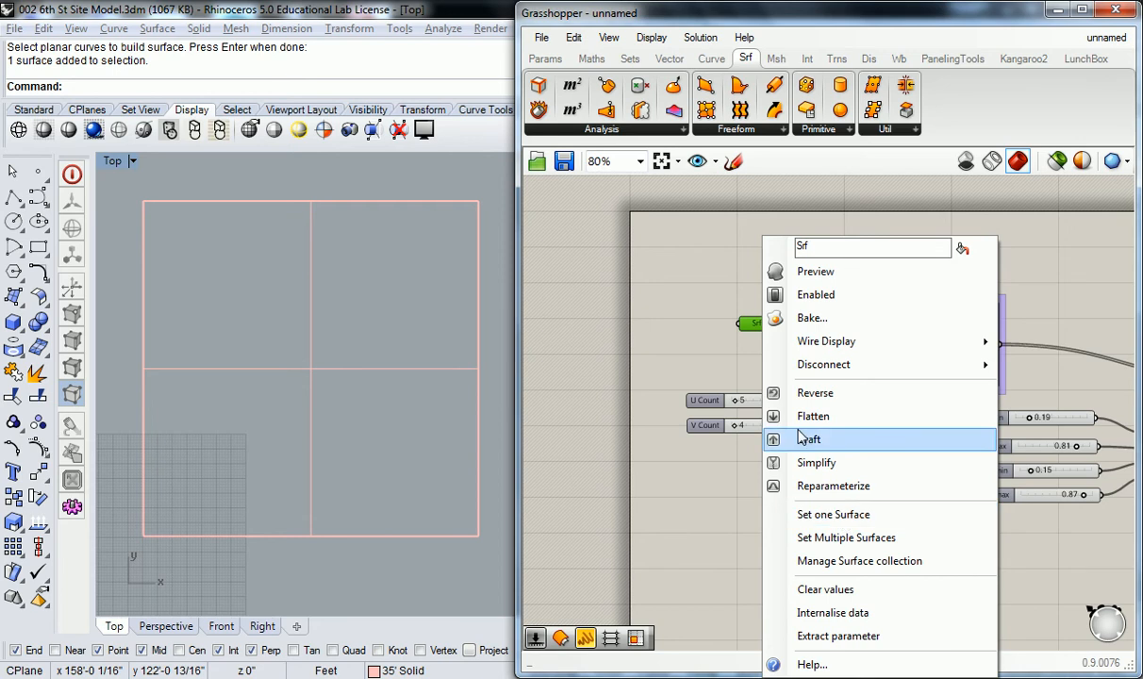
pyautogui.click(813, 272)
pyautogui.click(792, 296)
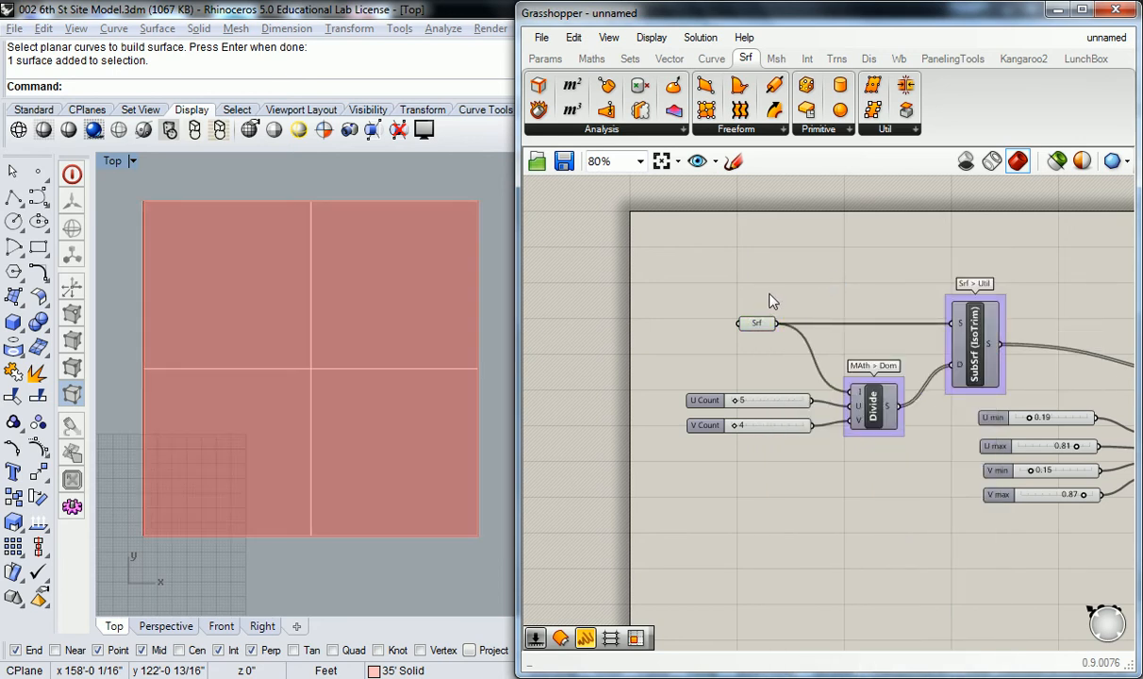
# Step: Inspect the Divide component and turn on the preview of the first SubSrf component to show the panel grid
pyautogui.moveTo(775, 251); pyautogui.dragTo(709, 256, button='right')
pyautogui.click(862, 326)
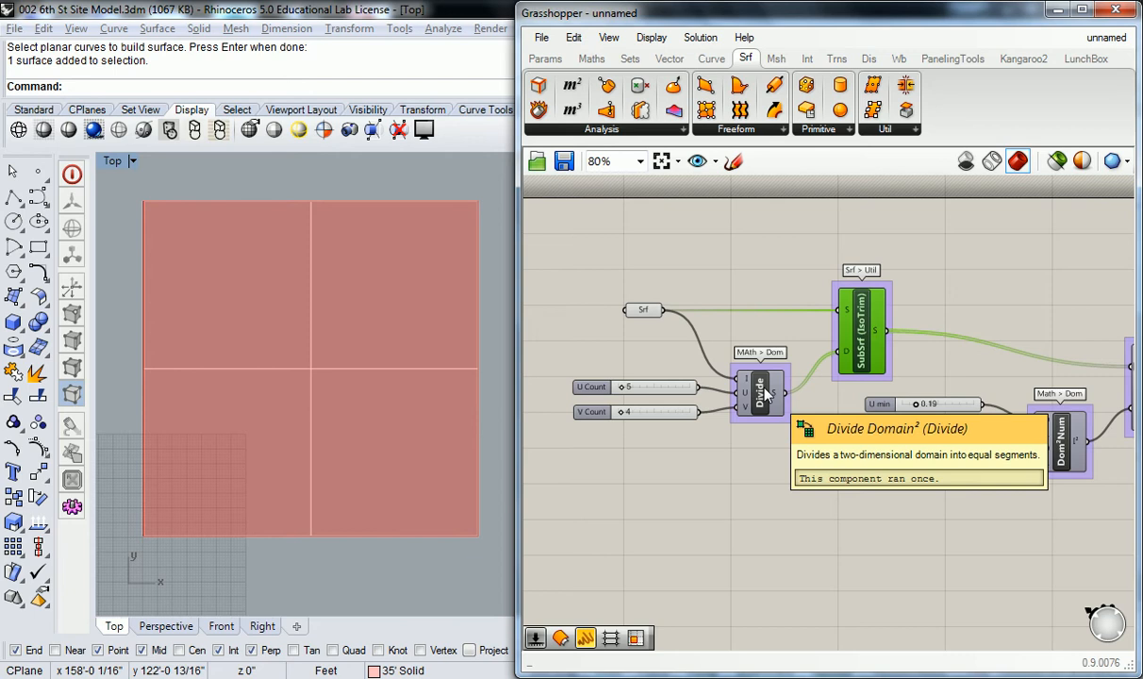
pyautogui.moveTo(778, 388)
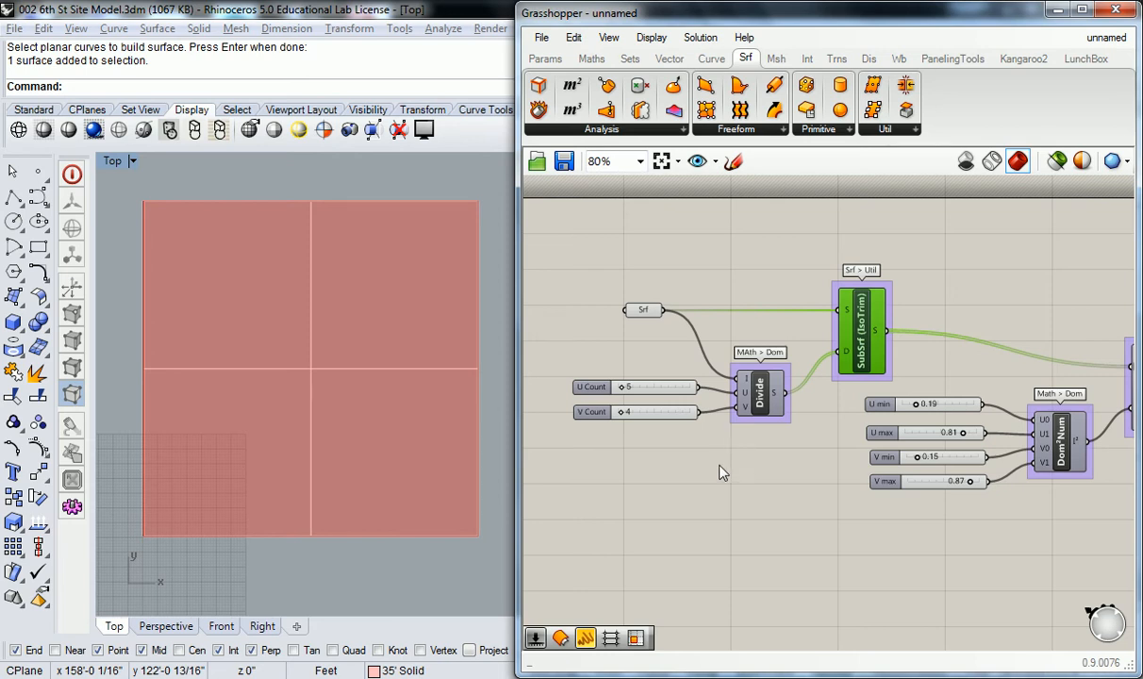
pyautogui.moveTo(938, 307); pyautogui.dragTo(859, 322, button='right')
pyautogui.rightClick(787, 344)
pyautogui.click(837, 369)
pyautogui.click(674, 257)
# Step: Turn off the preview of the input Srf parameter, leaving the first SubSrf shown
pyautogui.click(563, 318)
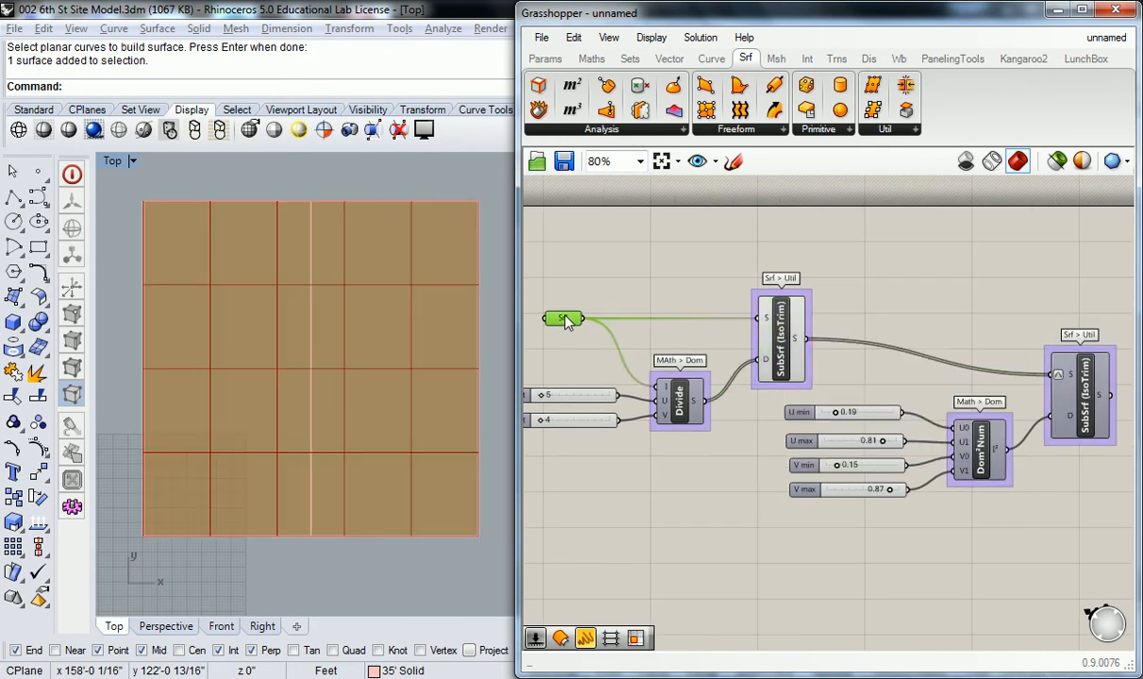
pyautogui.rightClick(566, 321)
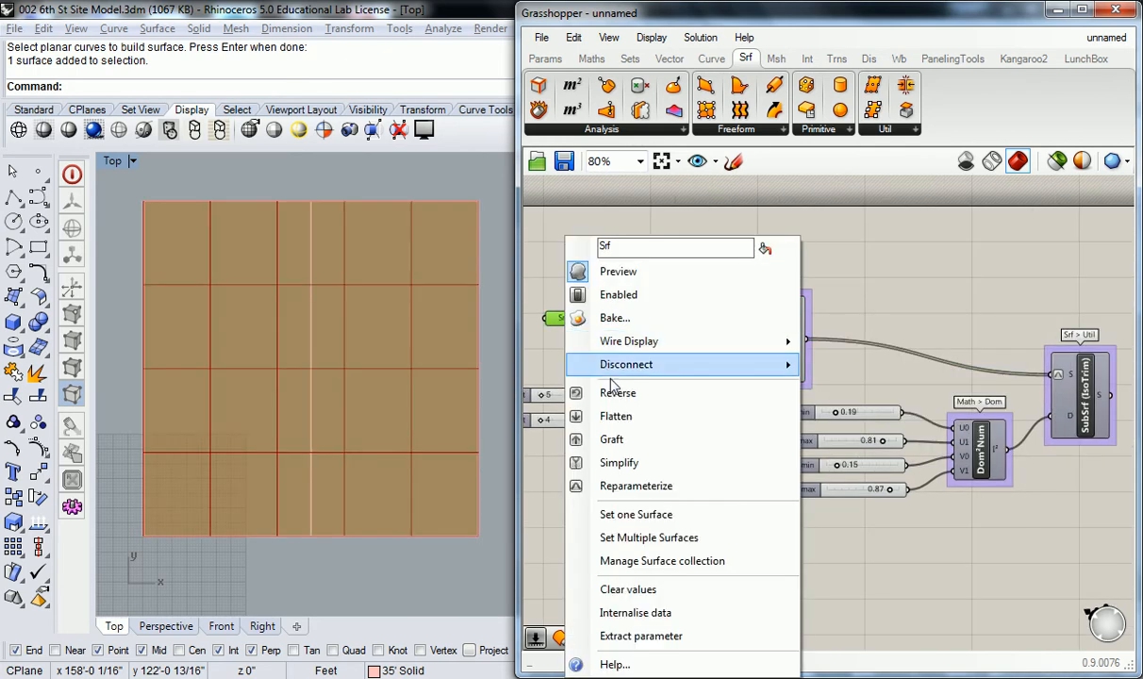
pyautogui.click(628, 276)
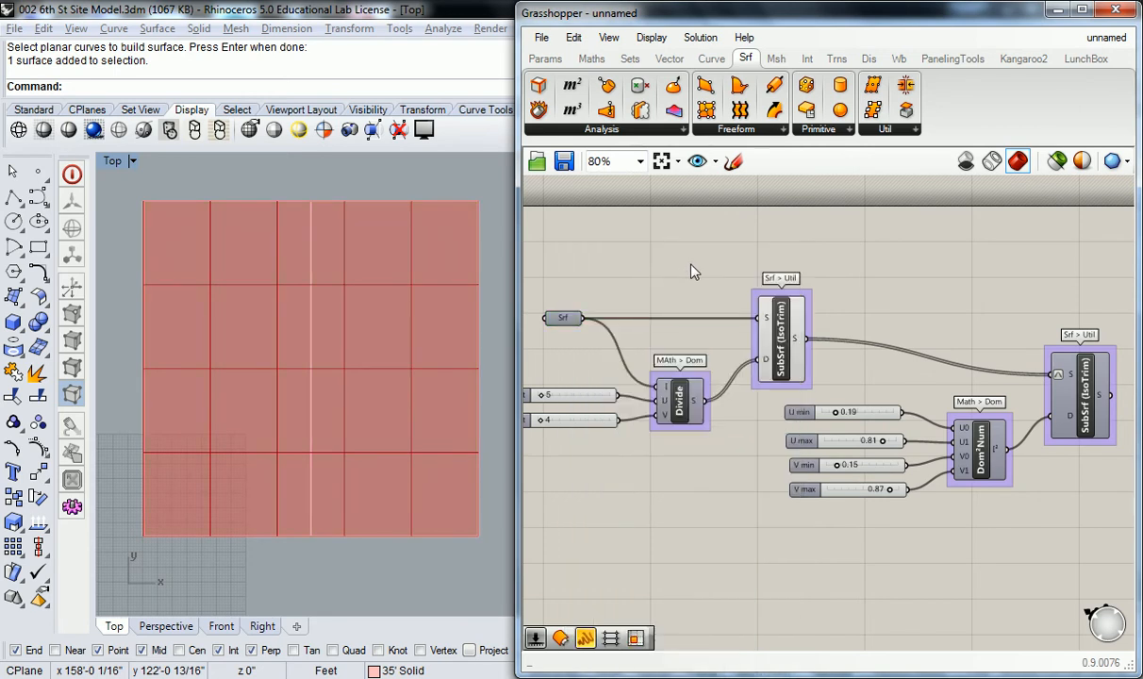
# Step: Examine the second SubSrf component's surface input, including its Reparameterize option and the surfaces it receives
pyautogui.moveTo(908, 307); pyautogui.dragTo(763, 292, button='right')
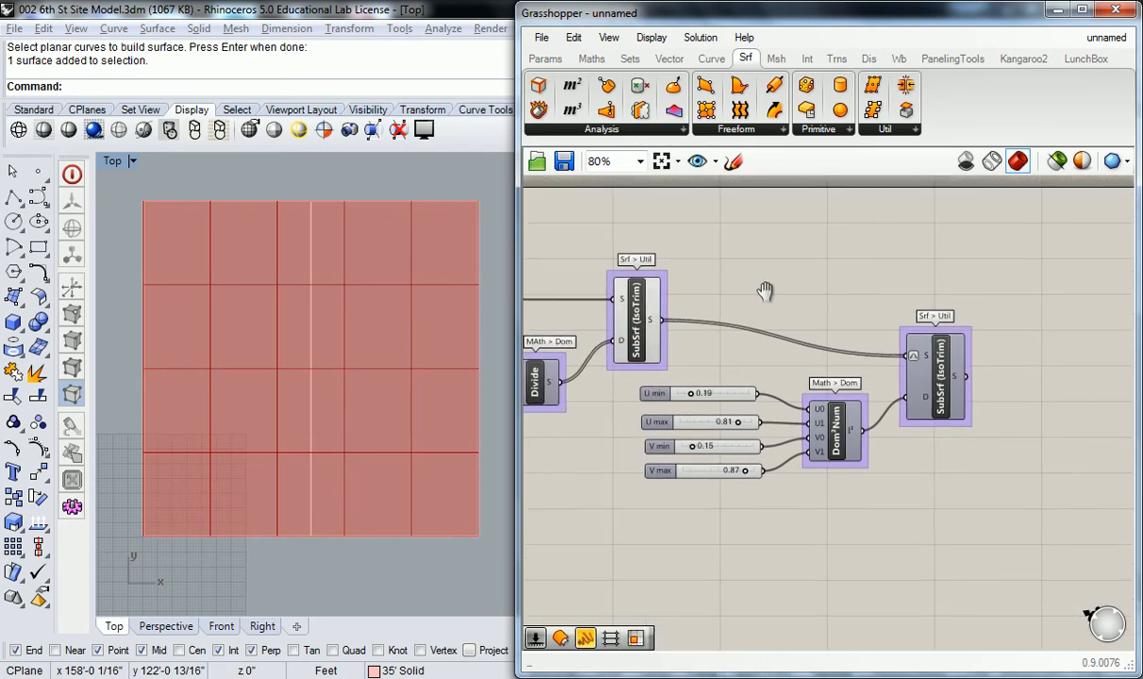
pyautogui.click(934, 382)
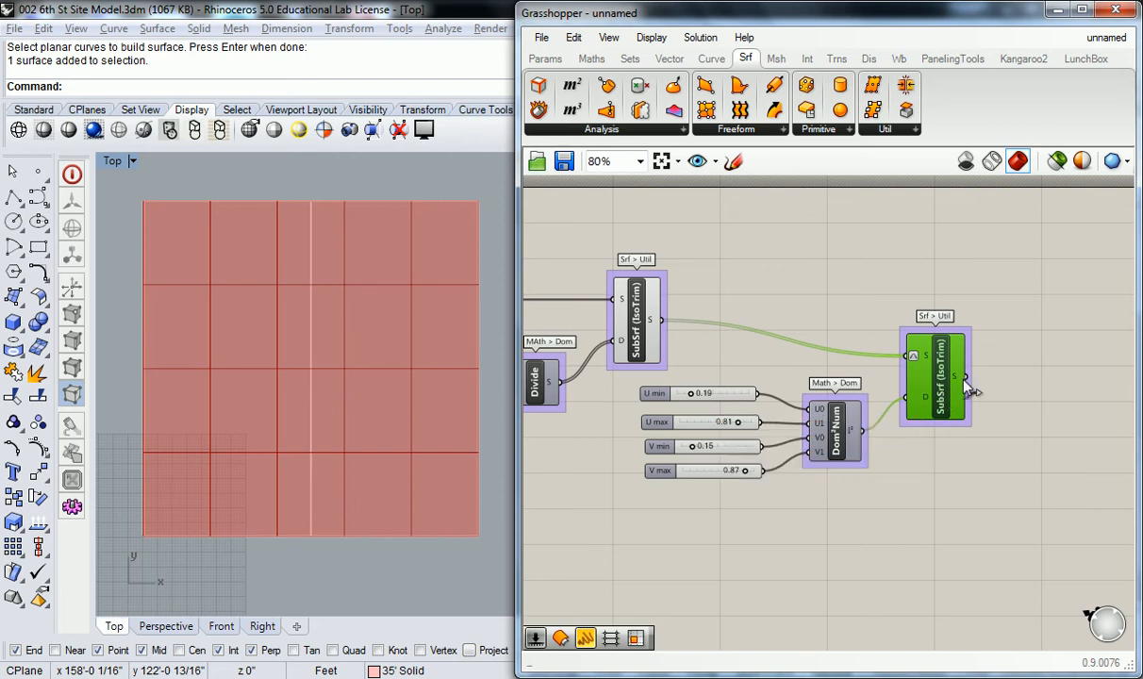
pyautogui.rightClick(928, 360)
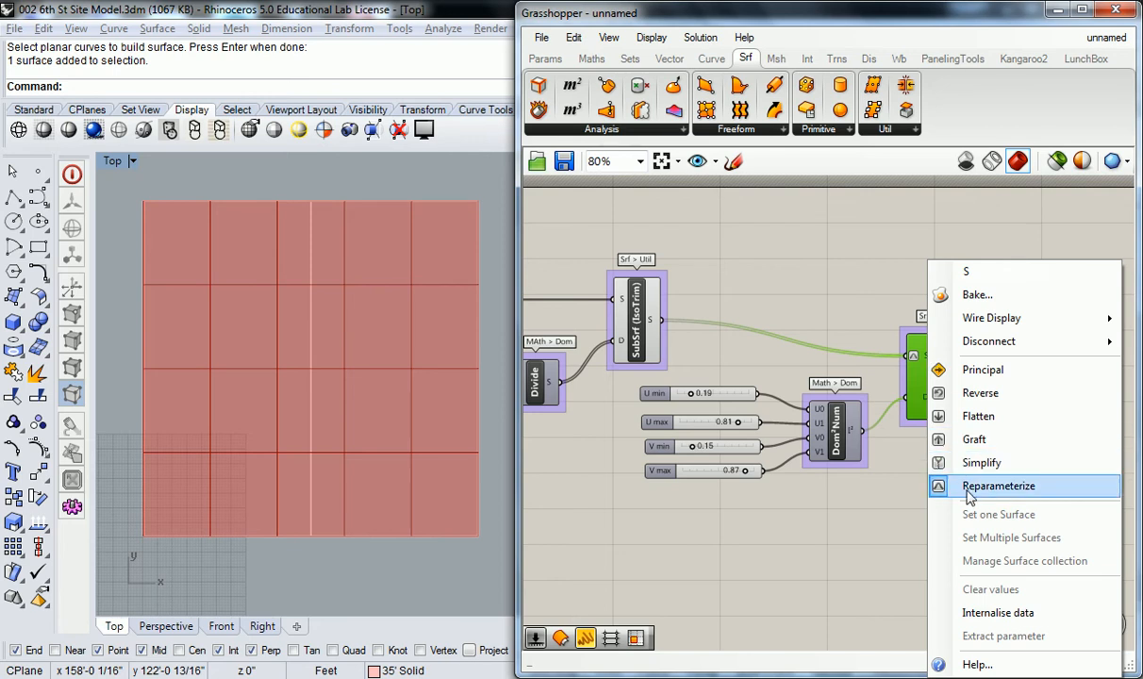
pyautogui.click(980, 462)
pyautogui.moveTo(812, 283); pyautogui.dragTo(897, 295, button='right')
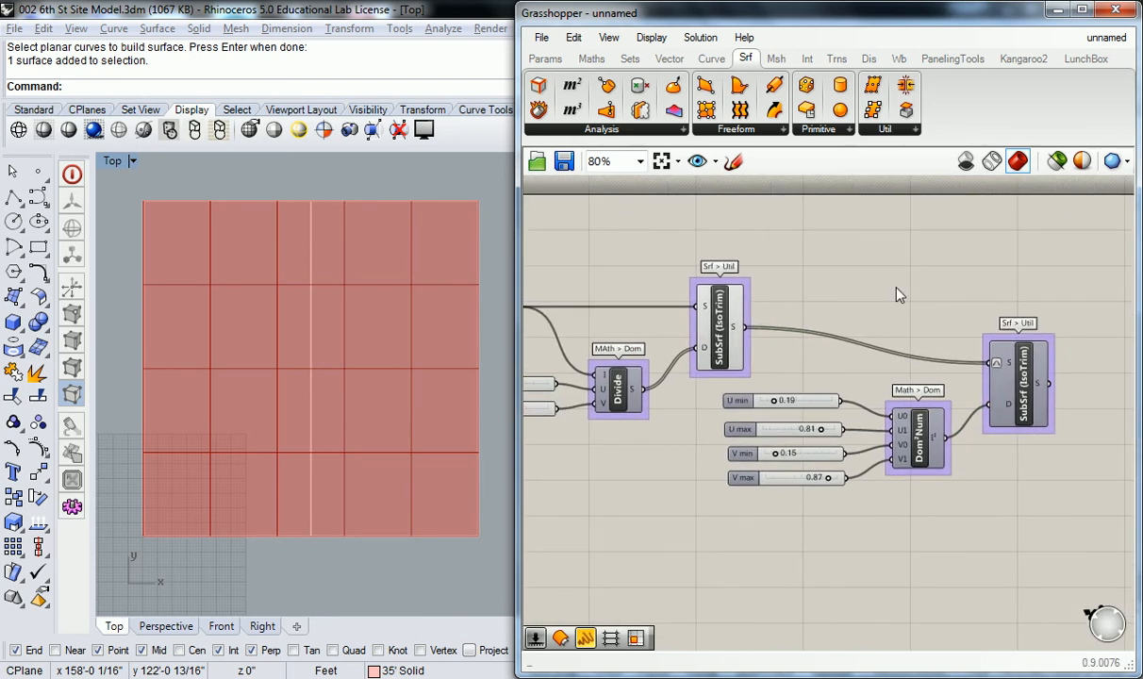
pyautogui.moveTo(838, 286); pyautogui.dragTo(943, 283, button='right')
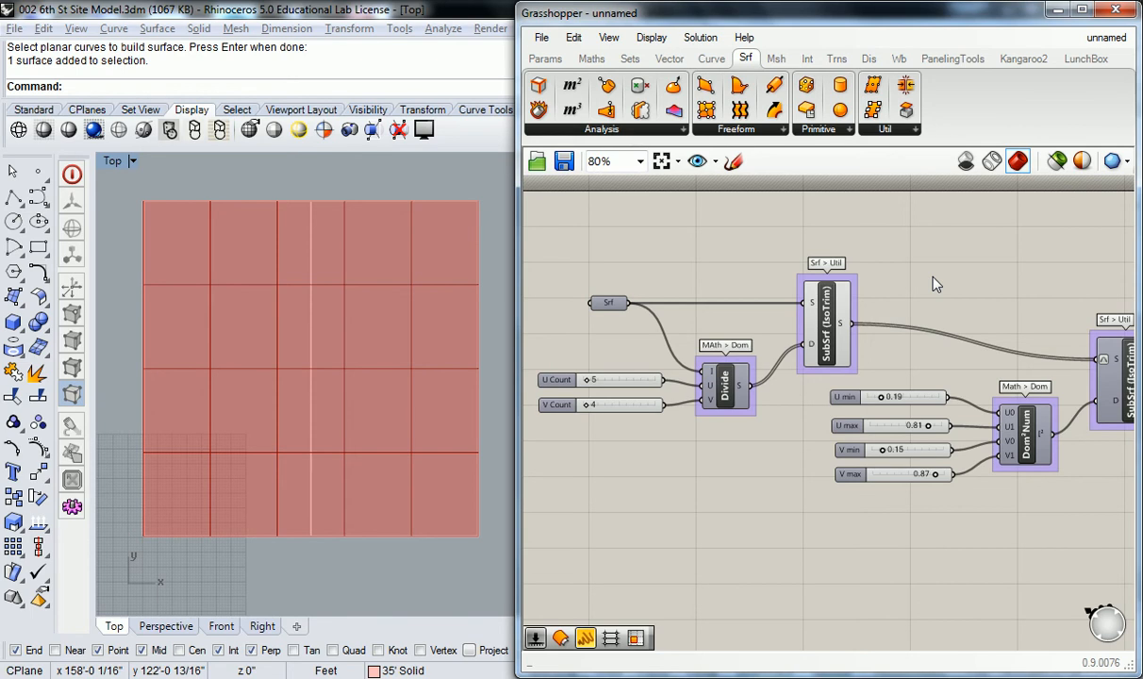
pyautogui.moveTo(933, 285); pyautogui.dragTo(624, 248, button='right')
pyautogui.click(816, 347)
pyautogui.moveTo(817, 347)
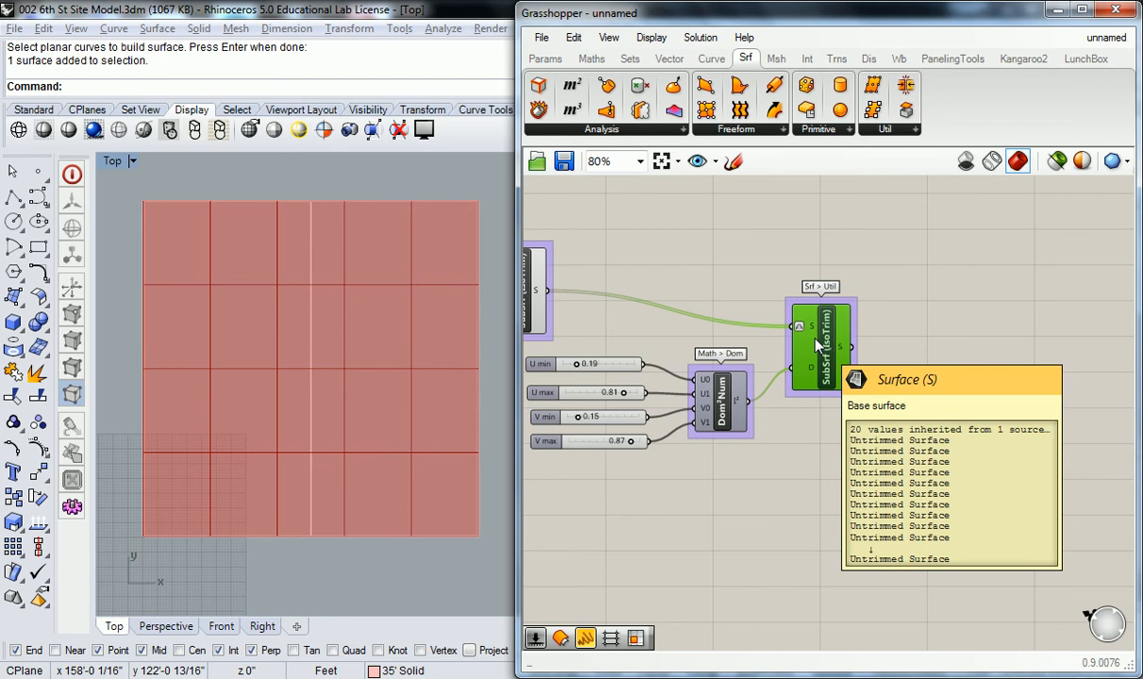
pyautogui.click(855, 231)
pyautogui.scroll(-1, 877, 233)
pyautogui.moveTo(971, 244); pyautogui.dragTo(922, 266, button='right')
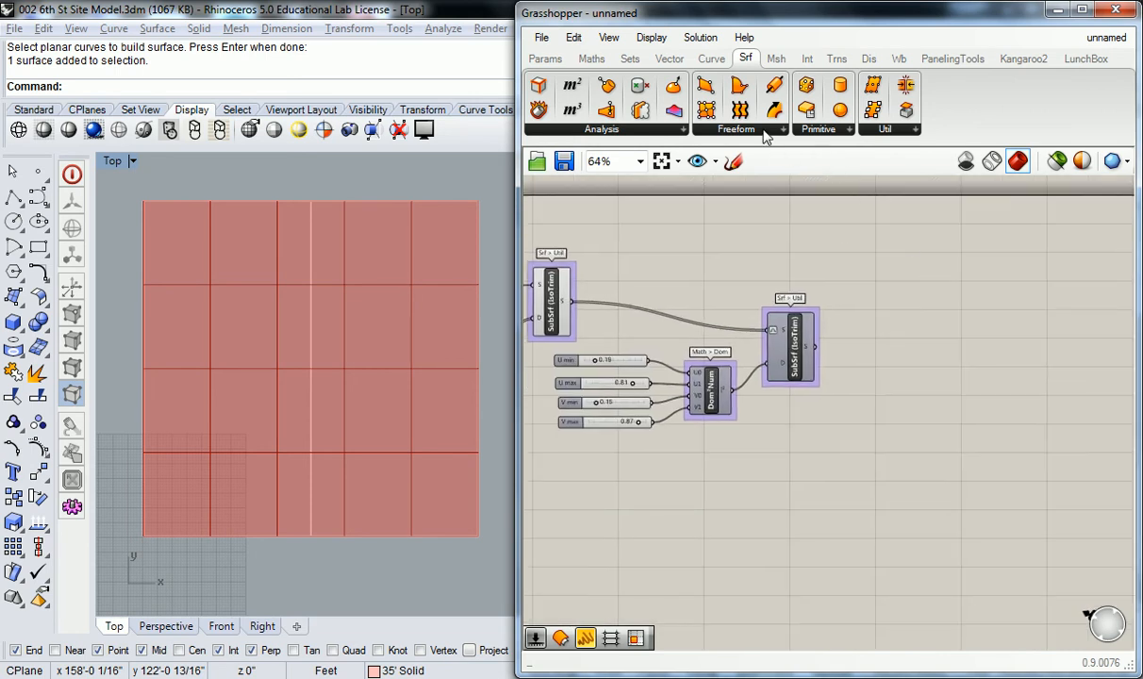
pyautogui.scroll(-1, 761, 228)
pyautogui.moveTo(726, 234); pyautogui.dragTo(844, 250, button='right')
pyautogui.scroll(2, 759, 295)
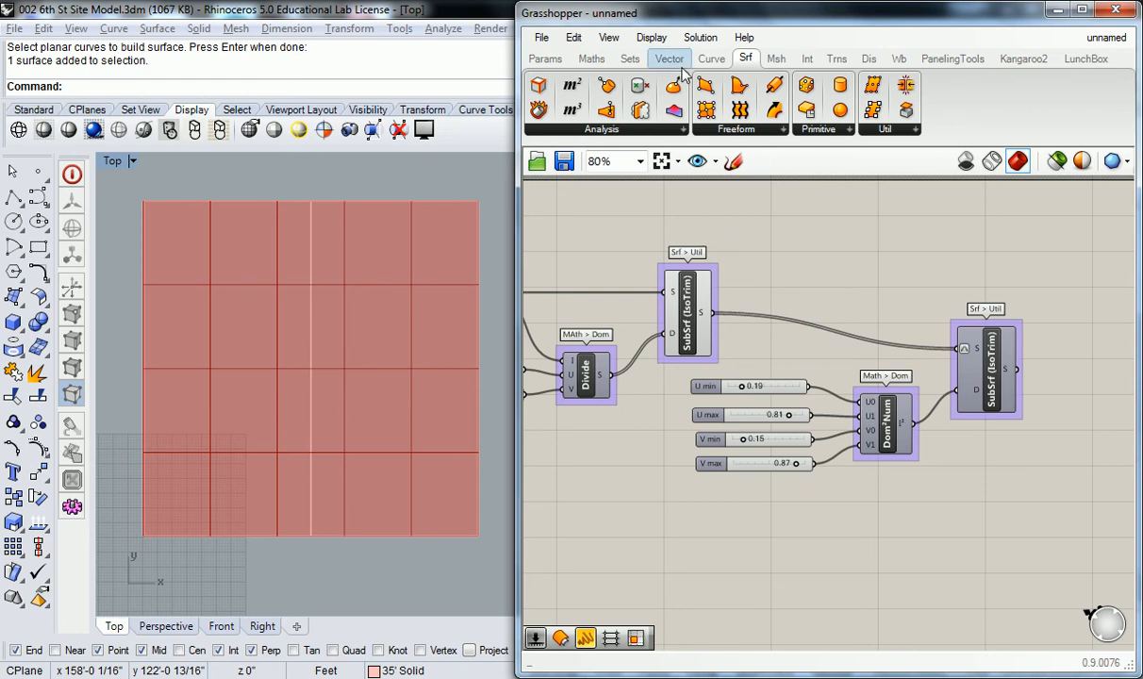
# Step: Add a Closest Point component in the empty canvas area below the panel definition and inspect its inputs and outputs
pyautogui.moveTo(887, 232); pyautogui.dragTo(795, 303, button='right')
pyautogui.scroll(-4, 787, 243)
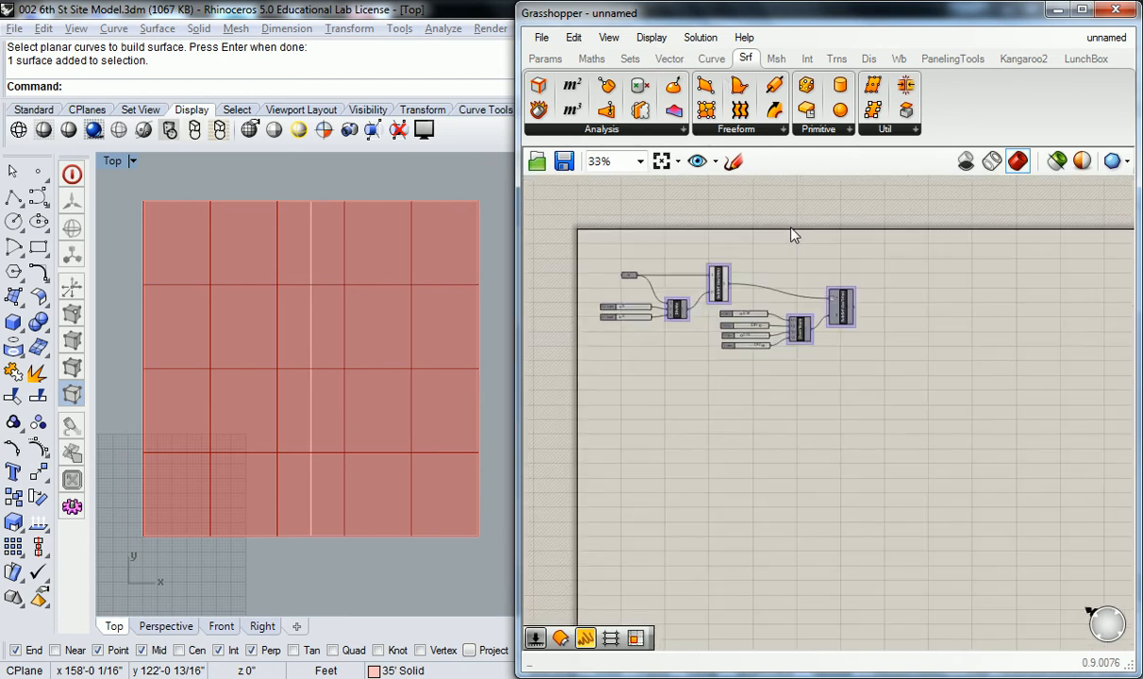
pyautogui.moveTo(707, 64)
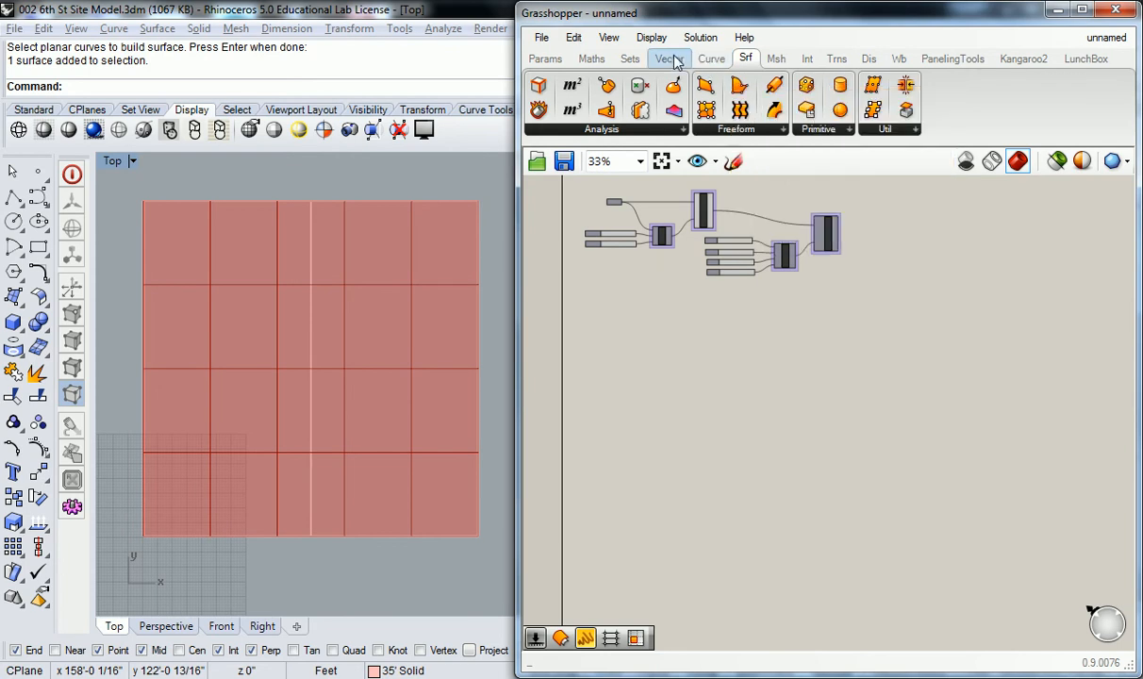
pyautogui.moveTo(666, 62)
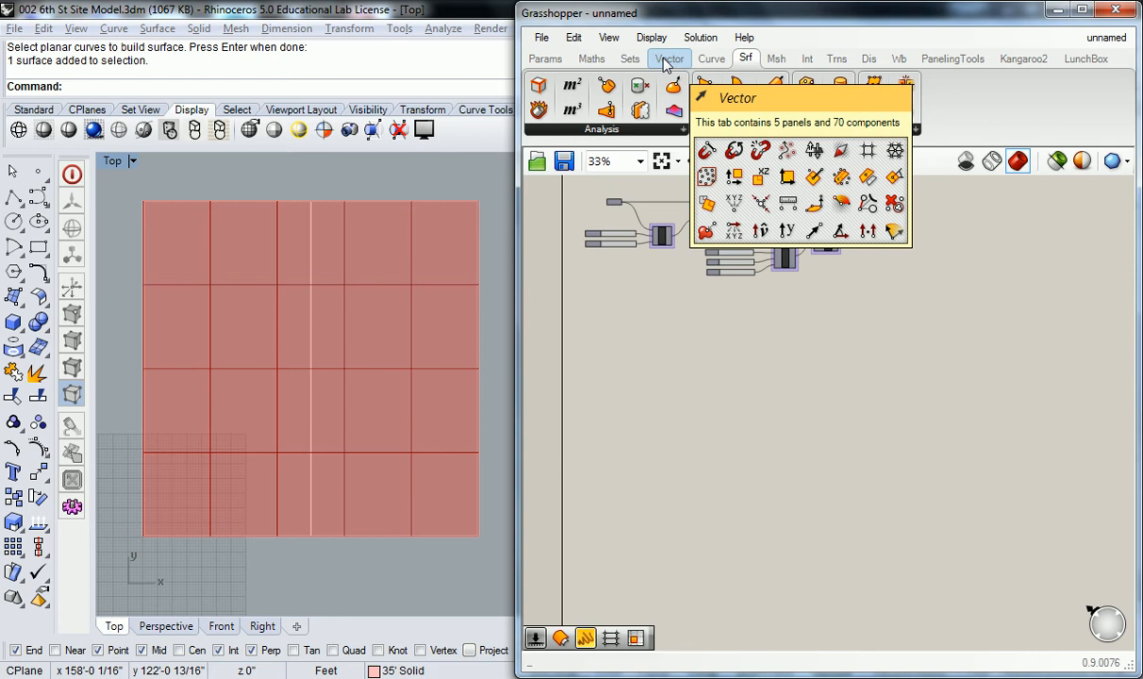
pyautogui.click(711, 59)
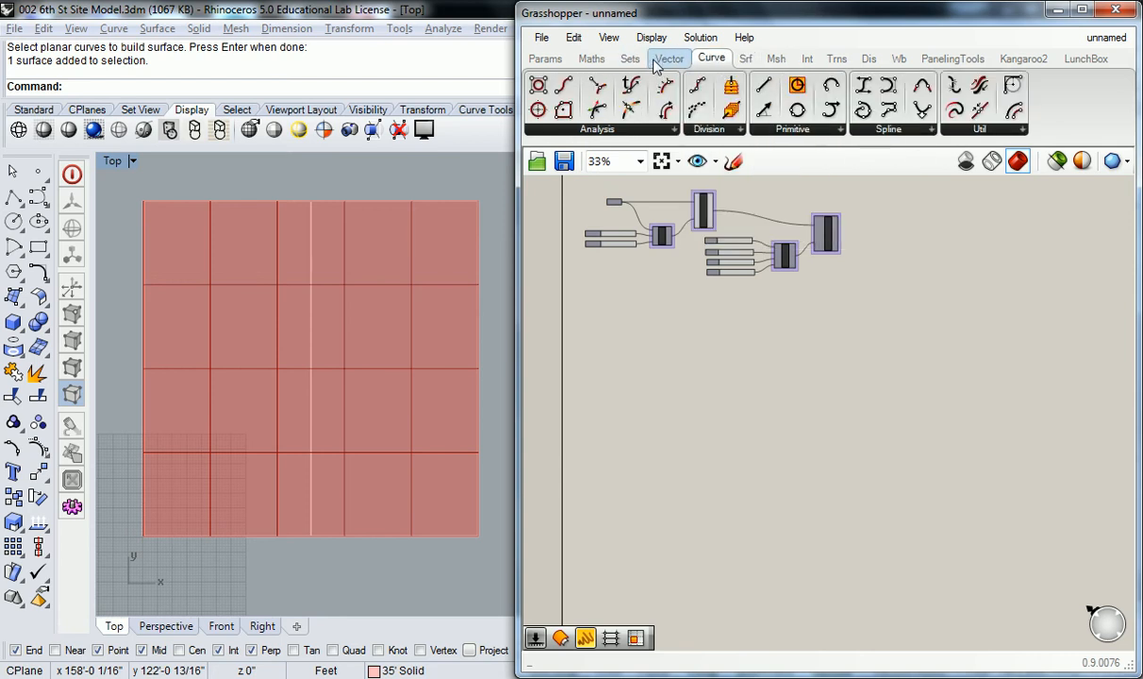
pyautogui.click(668, 58)
pyautogui.click(872, 131)
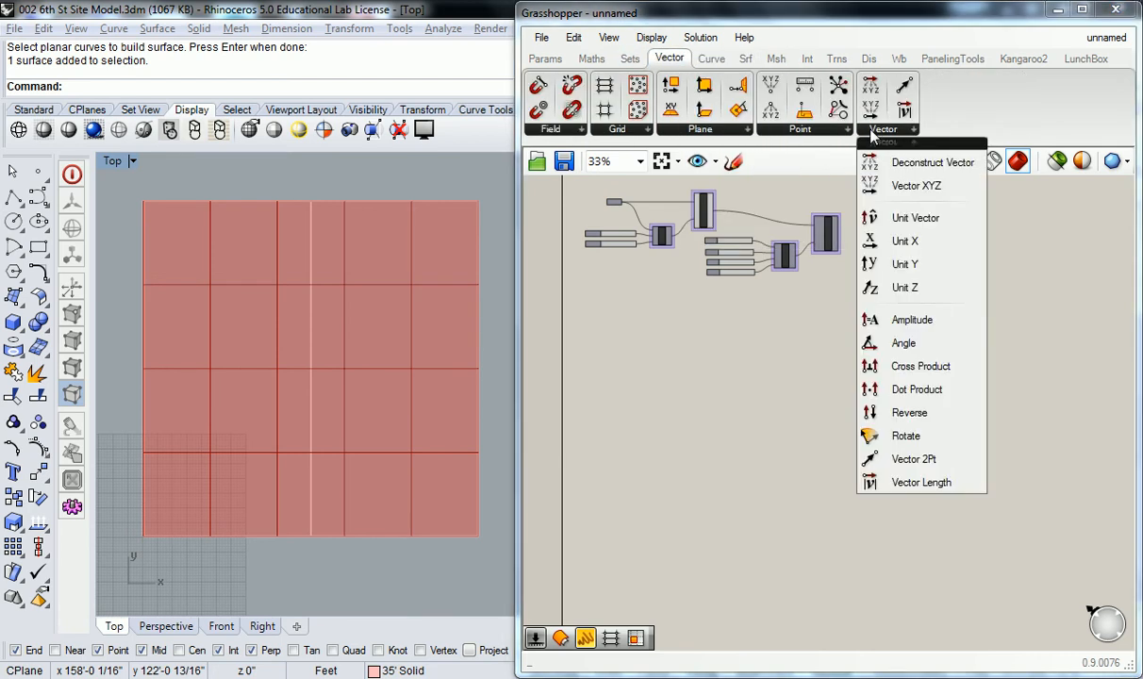
pyautogui.click(792, 131)
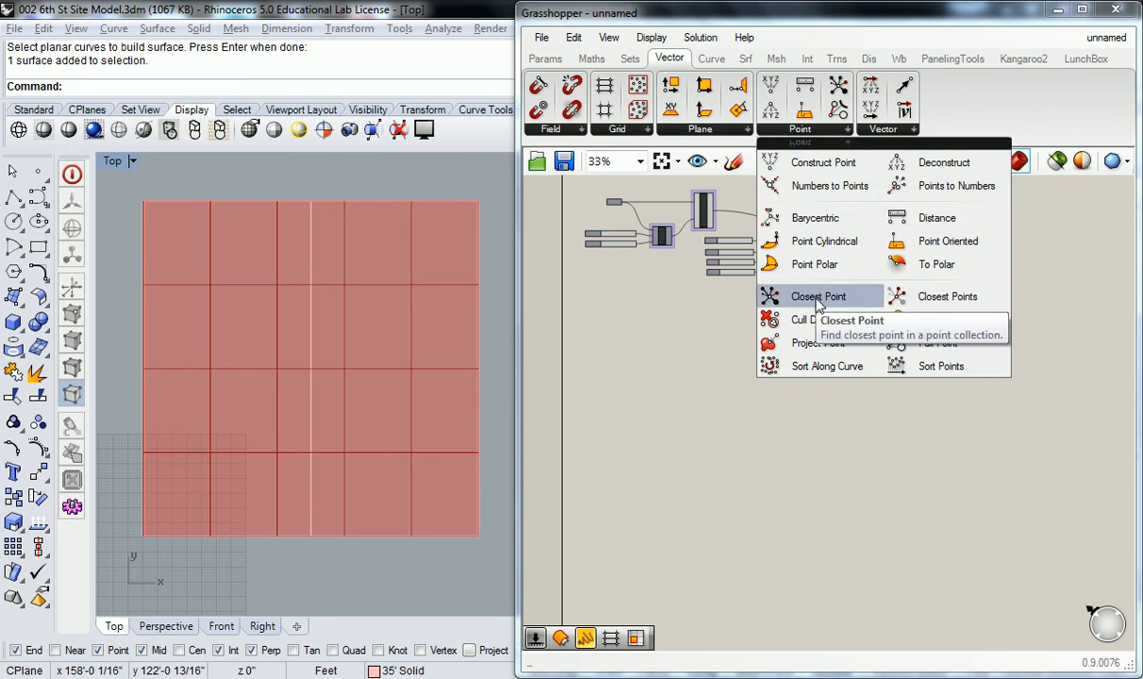
pyautogui.moveTo(819, 300); pyautogui.dragTo(778, 420)
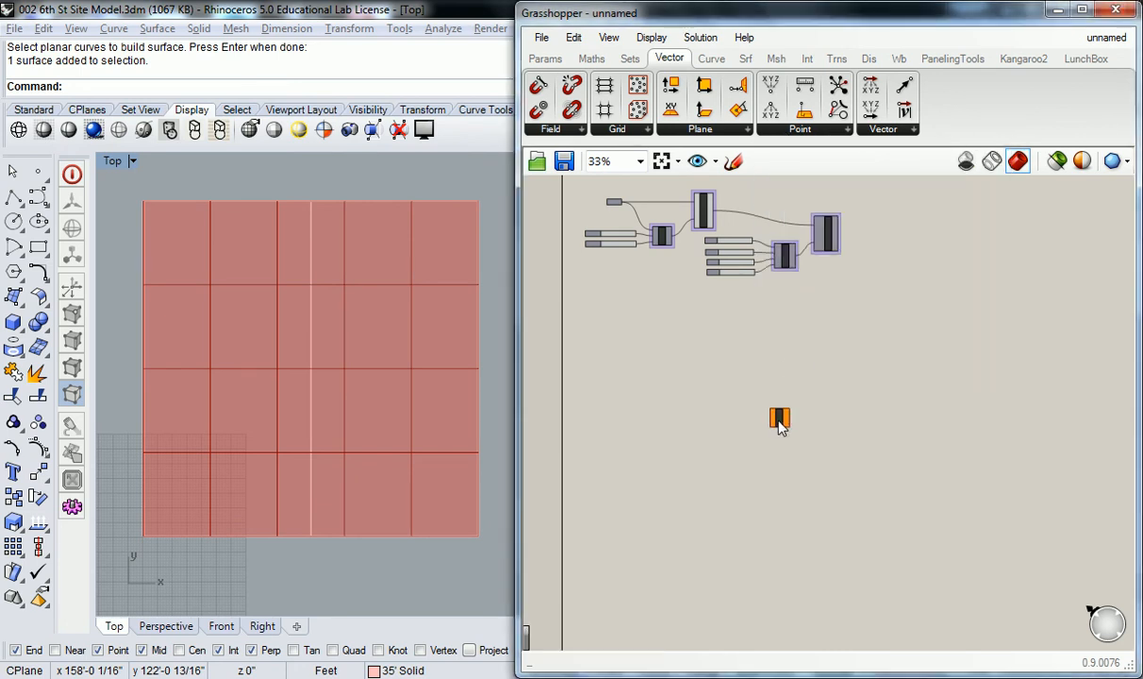
pyautogui.scroll(5, 779, 422)
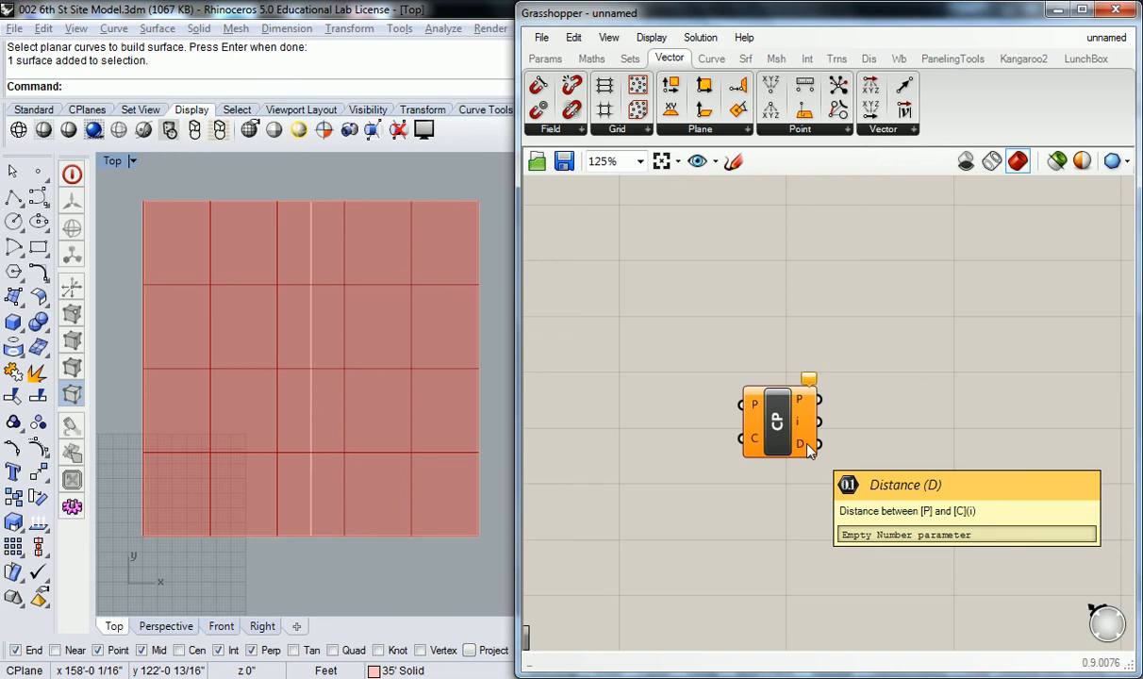
pyautogui.moveTo(703, 324); pyautogui.dragTo(765, 329, button='right')
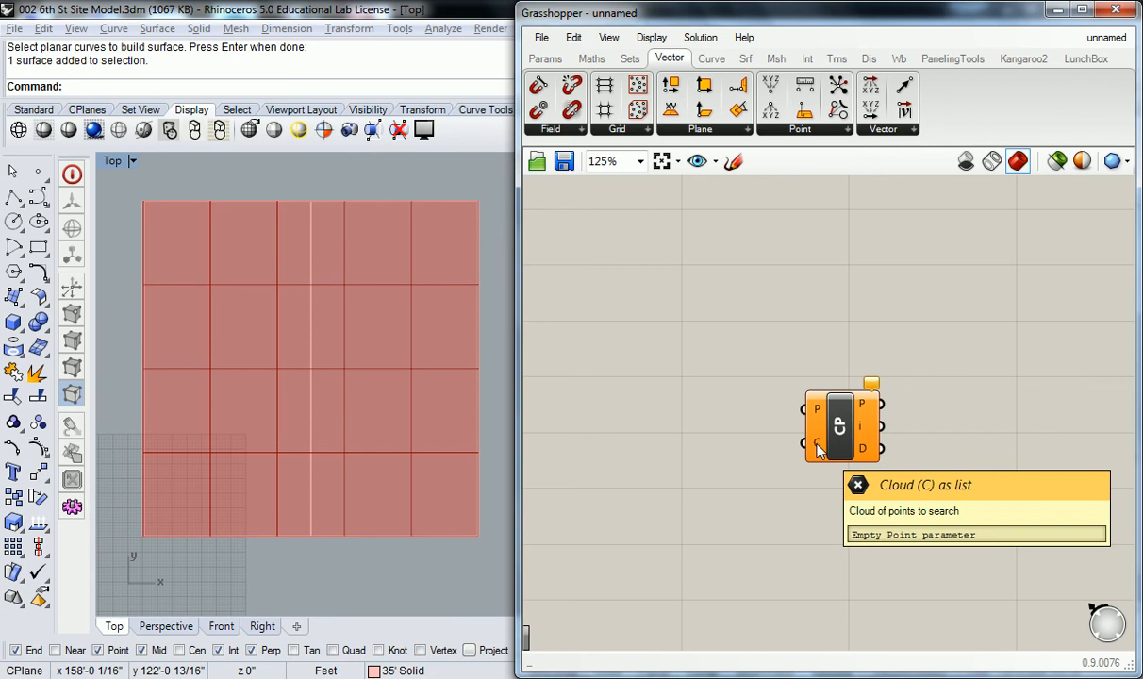
# Step: Add an Evaluate Surface component on the input side of the Closest Point component
pyautogui.click(711, 59)
pyautogui.click(669, 59)
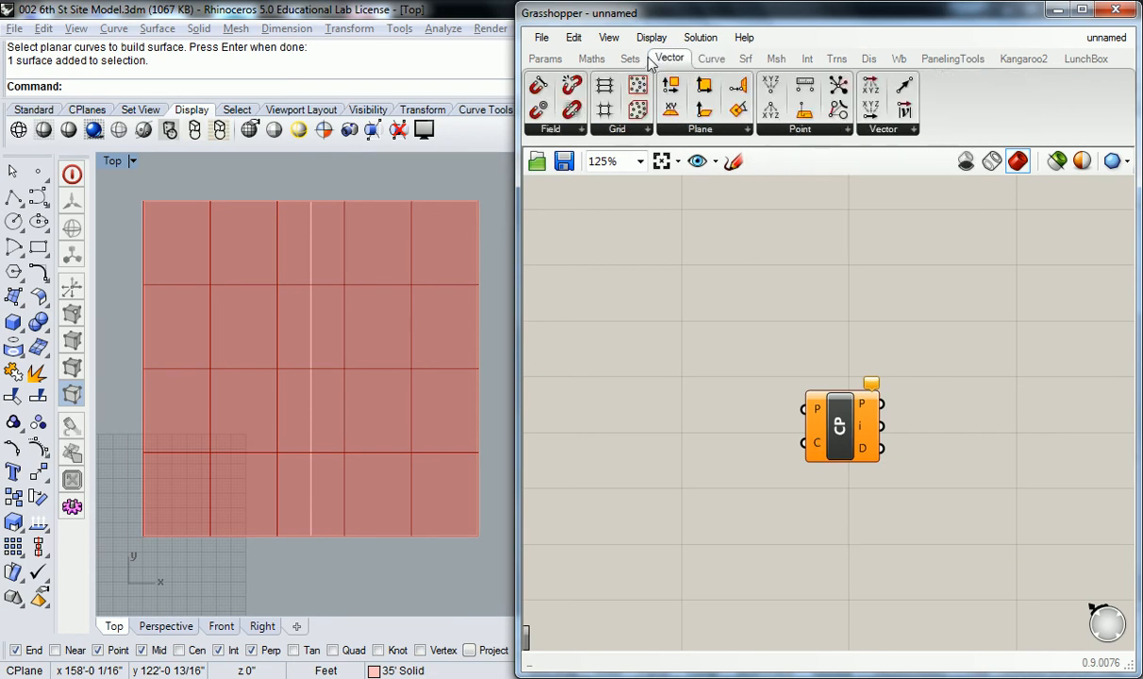
pyautogui.click(745, 59)
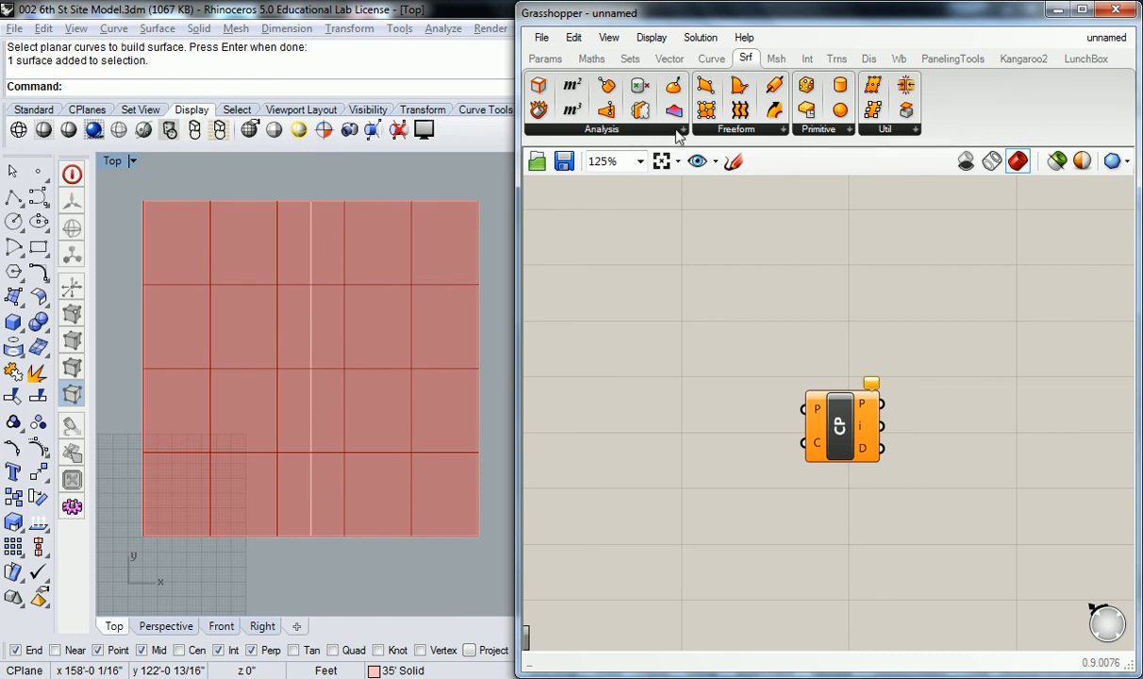
pyautogui.click(643, 130)
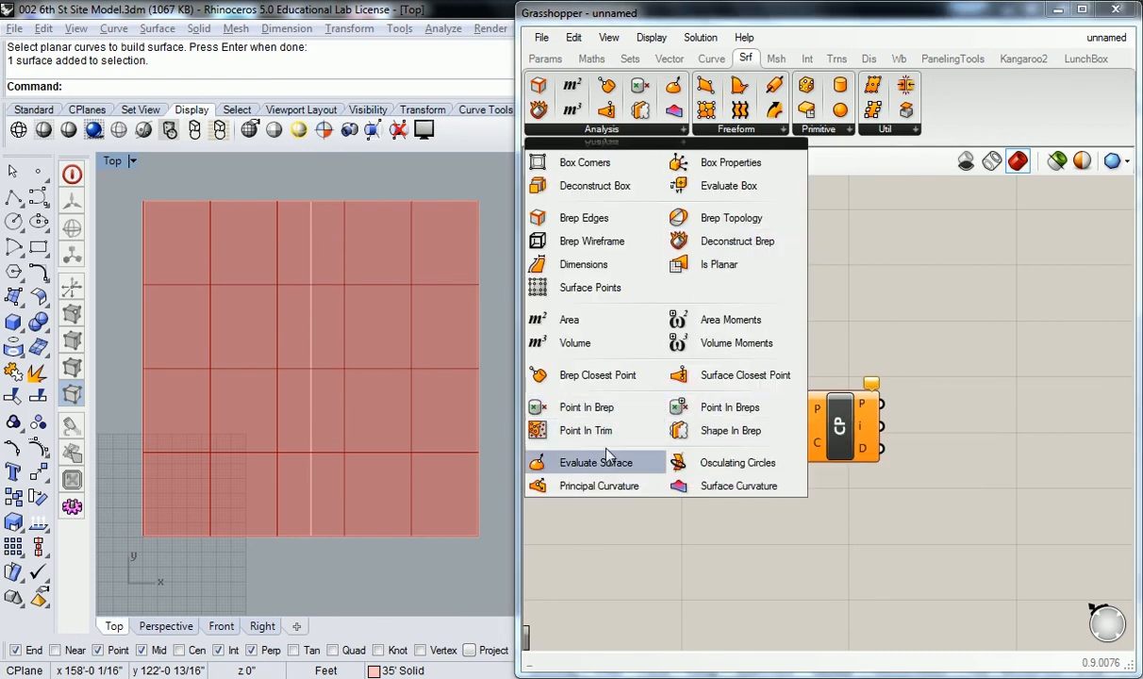
pyautogui.moveTo(579, 458); pyautogui.dragTo(639, 419)
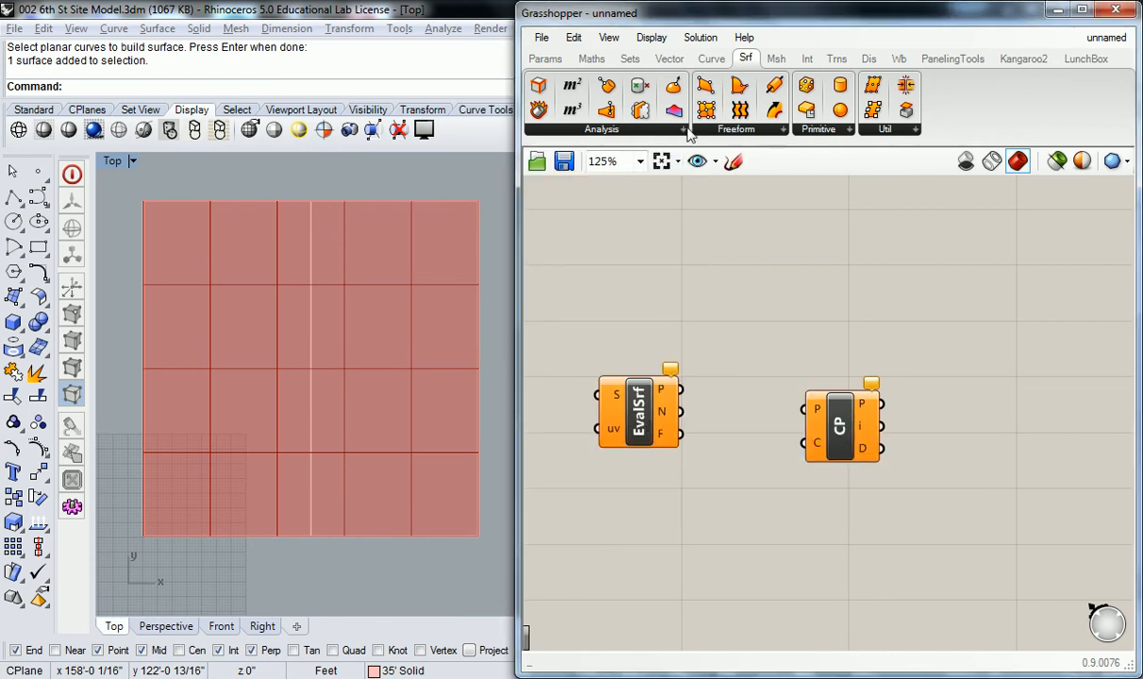
# Step: Add a Surface Closest Point component and wire its uvP output into the uv input of the Evaluate Surface component
pyautogui.click(642, 129)
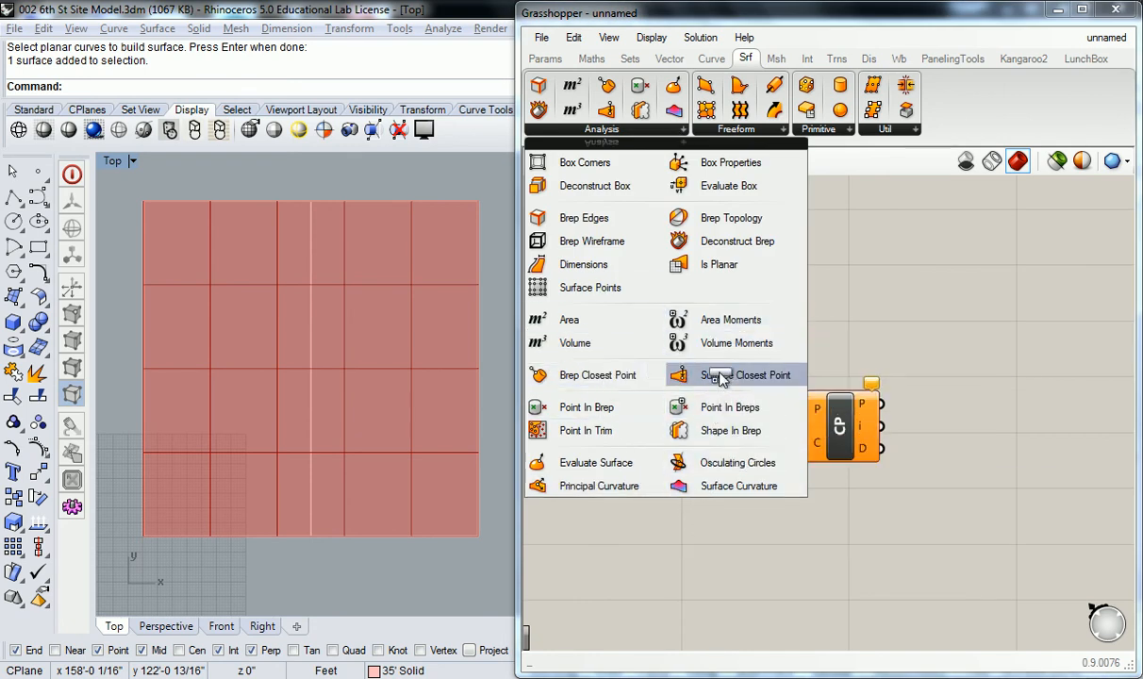
pyautogui.moveTo(721, 374); pyautogui.dragTo(698, 339)
pyautogui.moveTo(662, 433); pyautogui.dragTo(801, 292)
pyautogui.moveTo(736, 361); pyautogui.dragTo(816, 290)
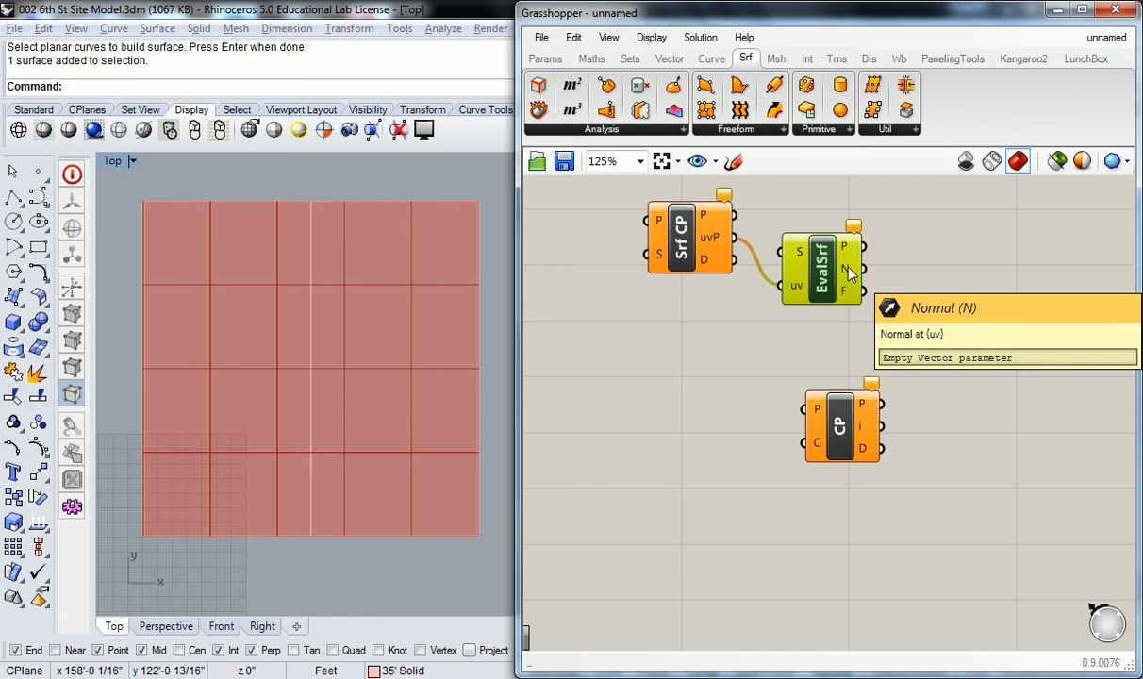
# Step: Delete the Surface Closest Point, Evaluate Surface and Closest Point components from the canvas
pyautogui.moveTo(911, 223); pyautogui.dragTo(630, 316)
pyautogui.press('Delete')
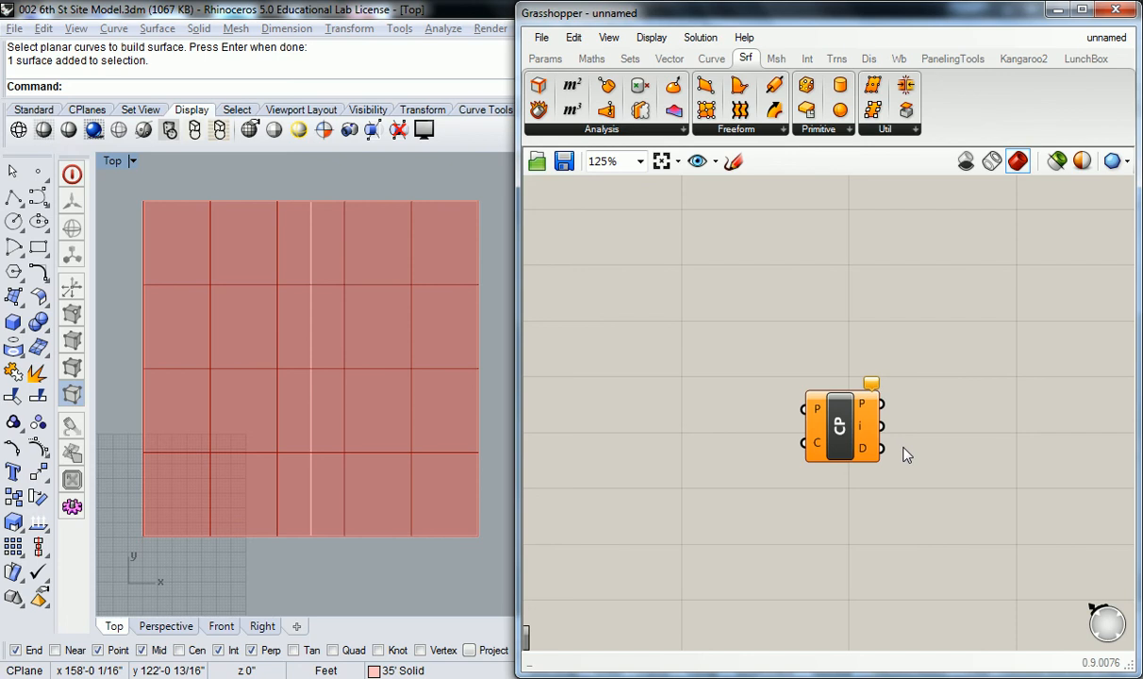
pyautogui.click(844, 439)
pyautogui.press('Delete')
# Step: Turn on the preview of the second SubSrf component so the inset window surfaces are displayed
pyautogui.scroll(-4, 822, 400)
pyautogui.moveTo(847, 185); pyautogui.dragTo(787, 466, button='right')
pyautogui.scroll(4, 850, 448)
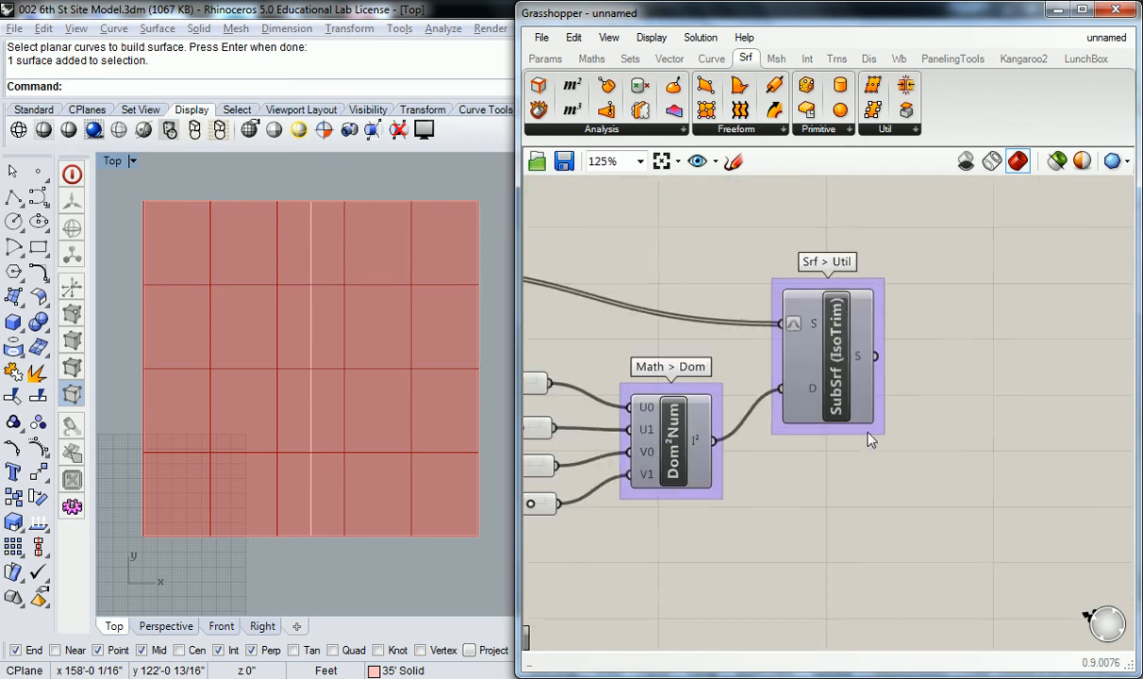
pyautogui.moveTo(814, 390)
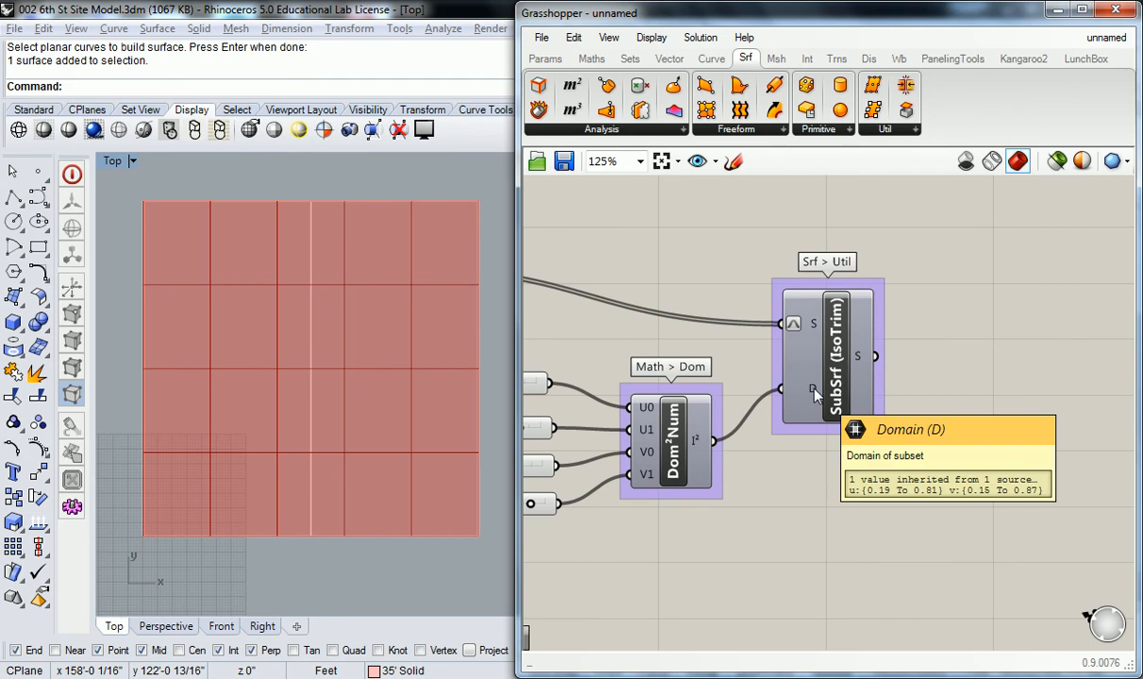
pyautogui.moveTo(932, 300); pyautogui.dragTo(816, 311, button='right')
pyautogui.click(694, 369)
pyautogui.click(620, 212)
pyautogui.rightClick(713, 374)
pyautogui.click(766, 408)
# Step: Add a Deconstruct Brep component and connect the second SubSrf's surface output to its Brep input
pyautogui.moveTo(740, 363); pyautogui.dragTo(660, 384, button='right')
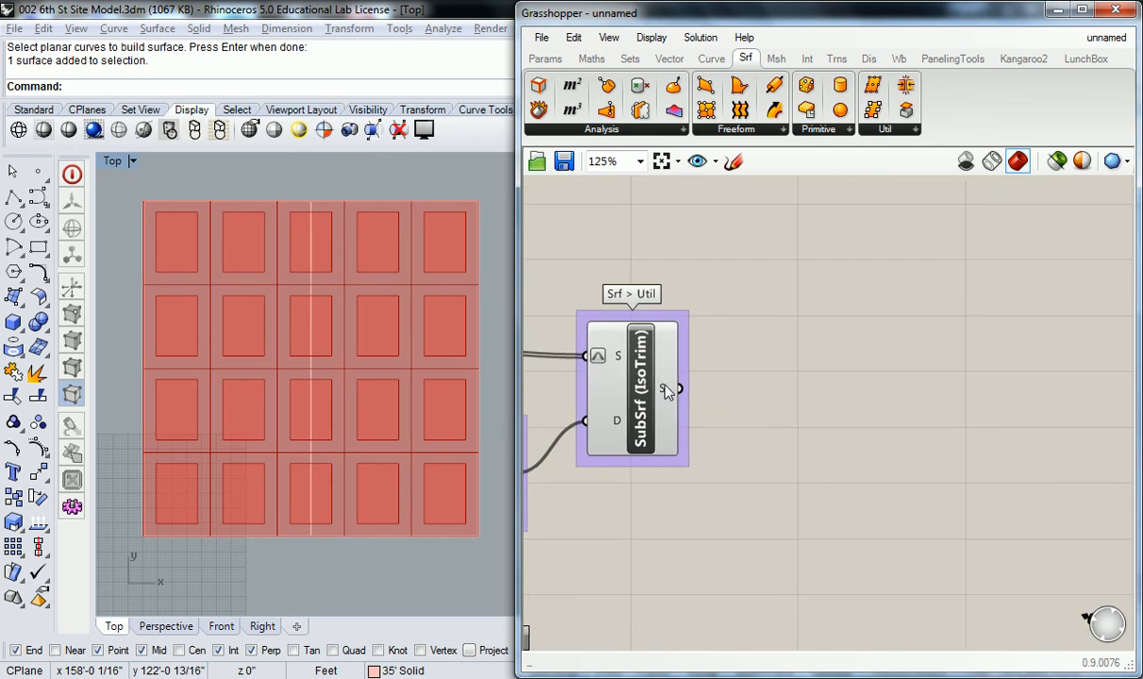
pyautogui.moveTo(667, 391)
pyautogui.moveTo(538, 110); pyautogui.dragTo(813, 344)
pyautogui.moveTo(700, 382); pyautogui.dragTo(777, 342)
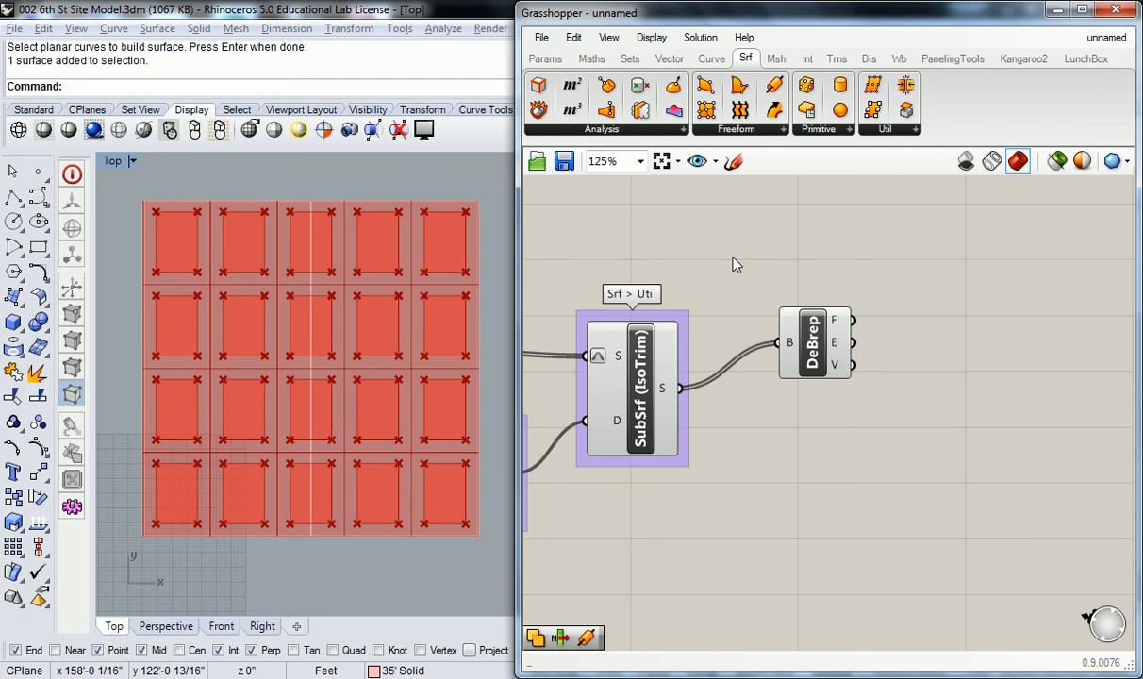
pyautogui.click(810, 356)
pyautogui.press('Delete')
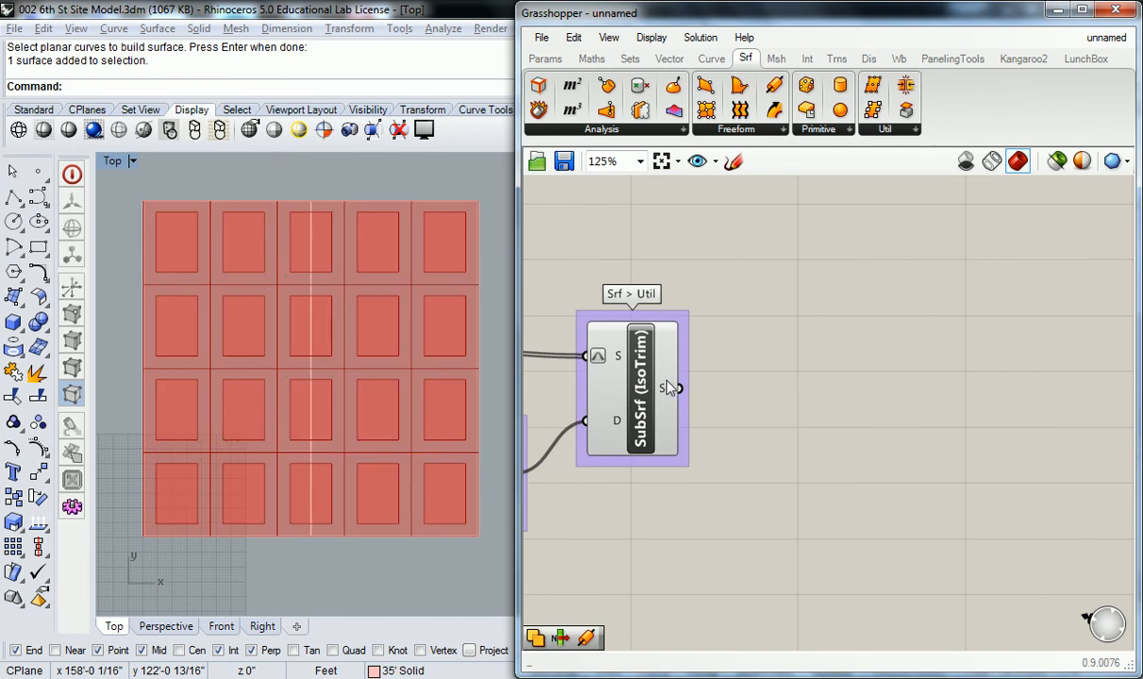
pyautogui.hotkey('ctrl', 'z')
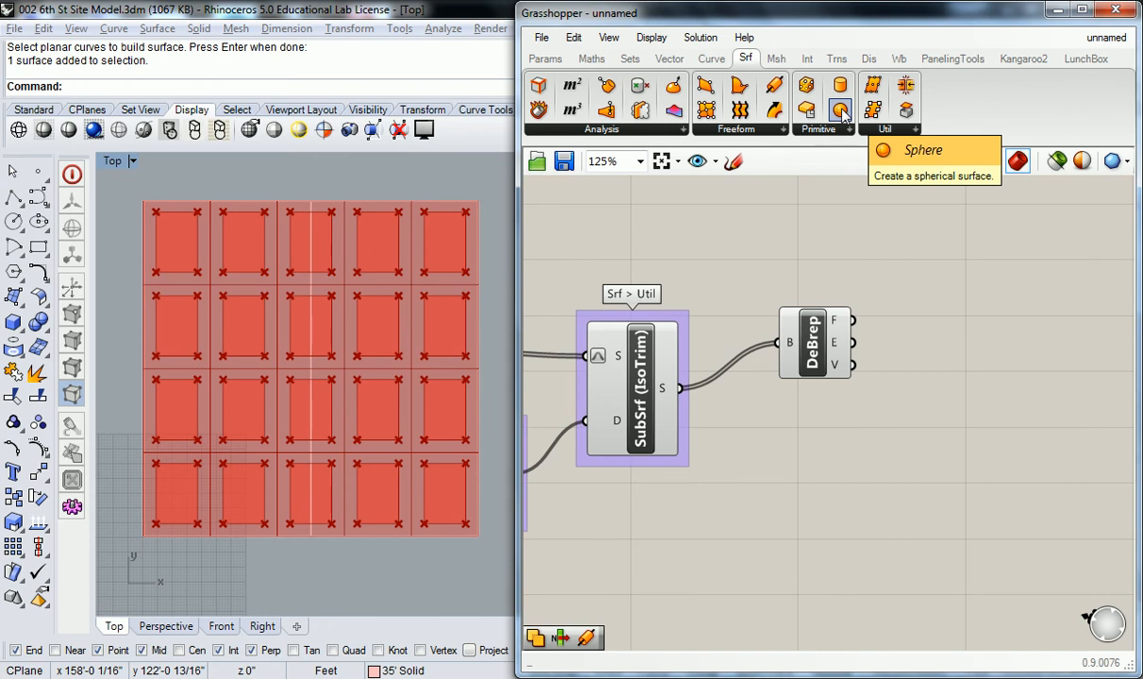
# Step: Add a Pipe component on the output side of the Deconstruct Brep component
pyautogui.click(799, 129)
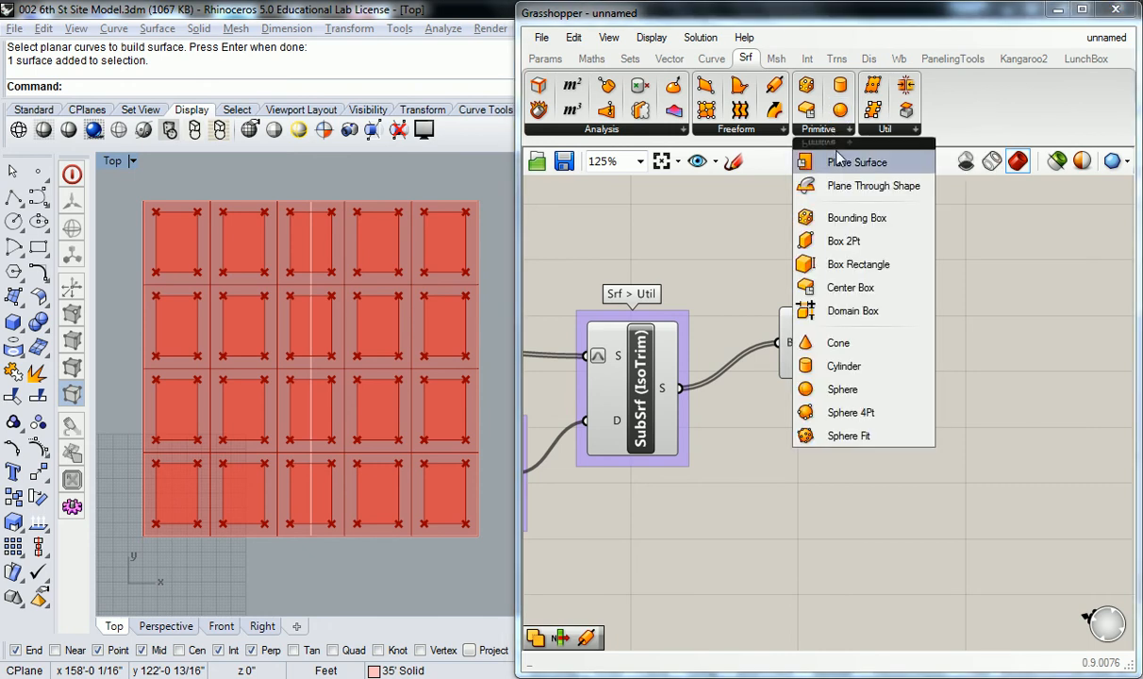
pyautogui.click(754, 131)
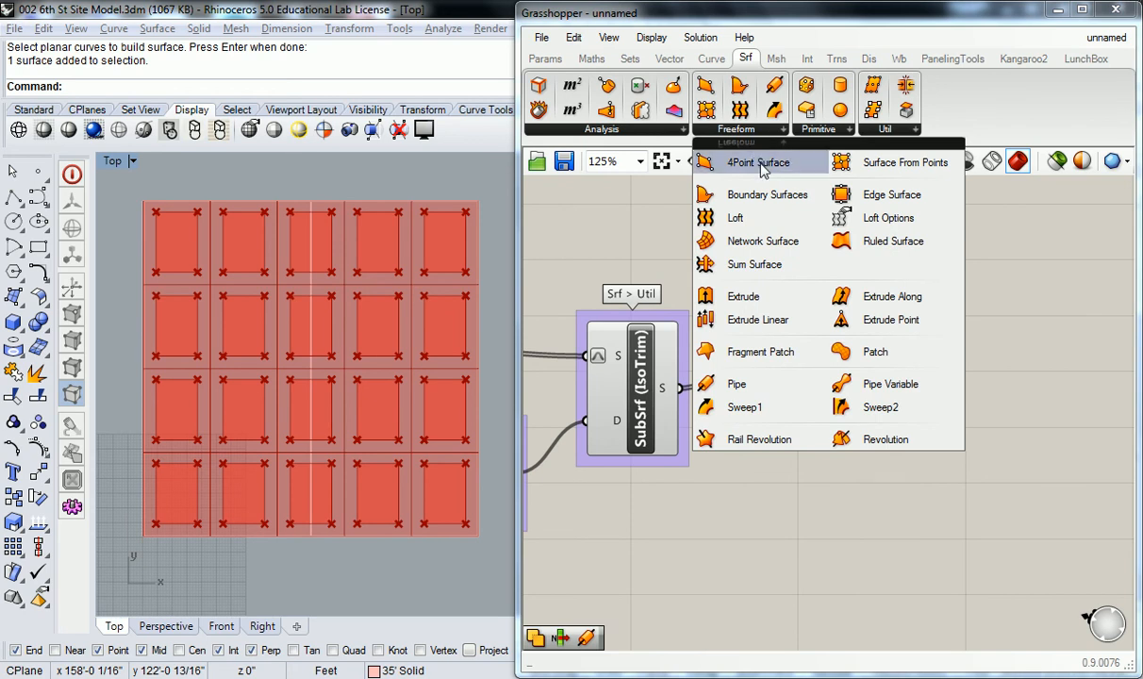
pyautogui.moveTo(734, 385); pyautogui.dragTo(977, 314)
pyautogui.moveTo(921, 210); pyautogui.dragTo(674, 305, button='right')
pyautogui.scroll(3, 700, 315)
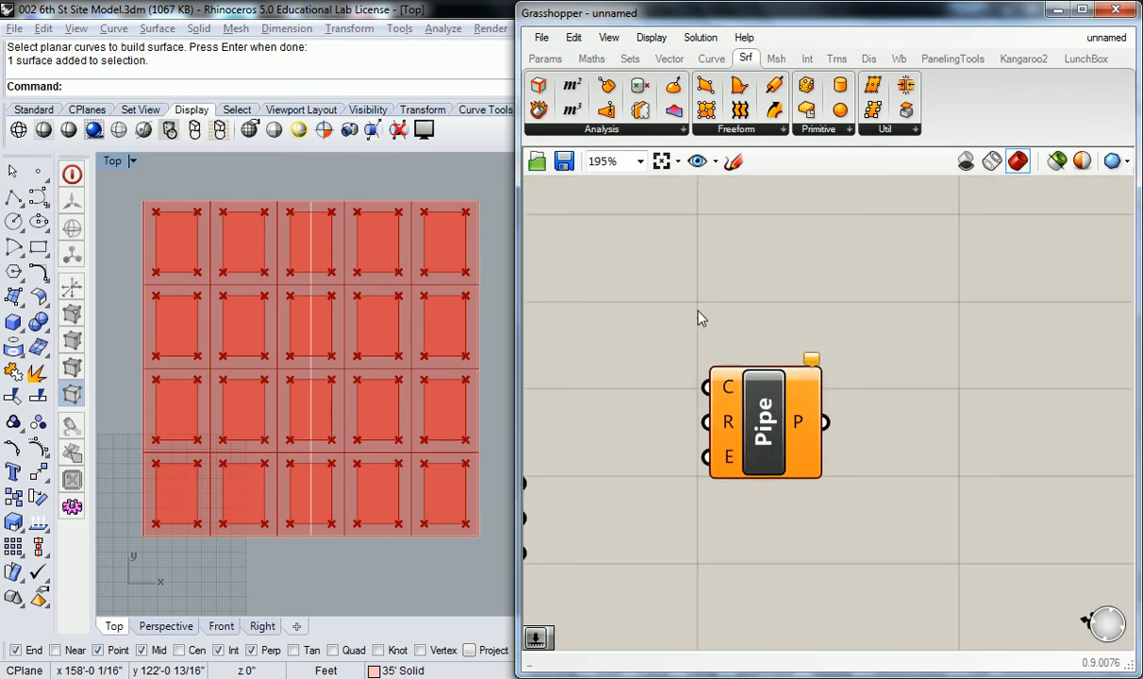
# Step: Inspect the Deconstruct Brep outputs and connect its Edges output to the Curve input of the Pipe component
pyautogui.moveTo(727, 392)
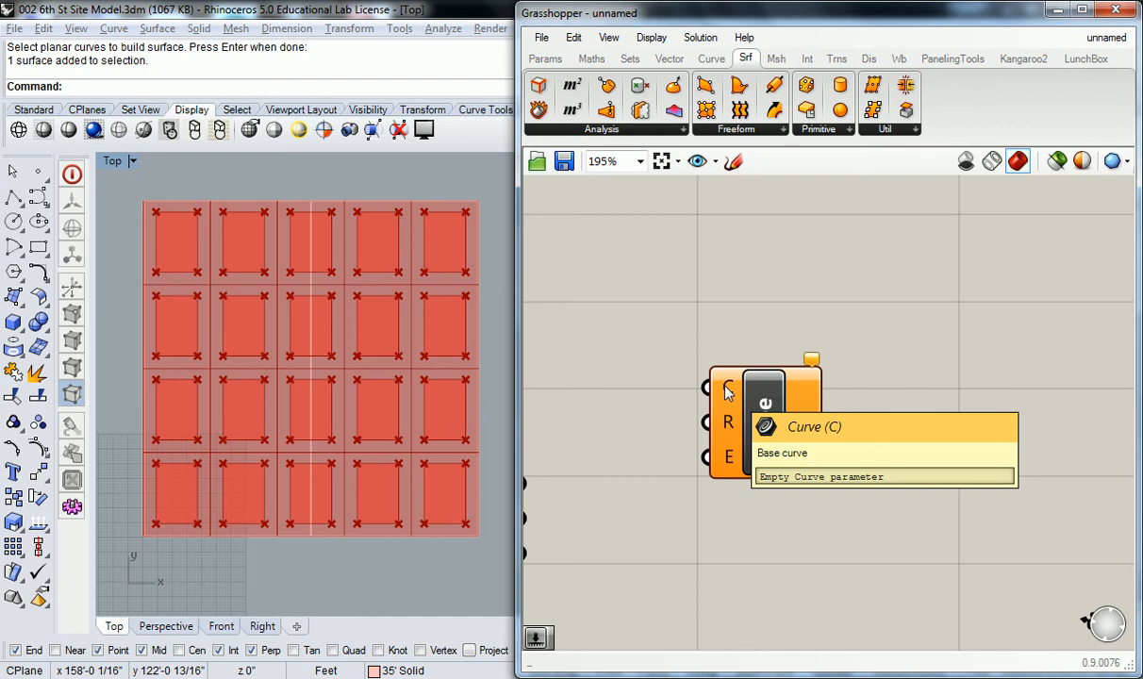
pyautogui.scroll(-3, 731, 389)
pyautogui.moveTo(732, 389); pyautogui.dragTo(845, 400, button='right')
pyautogui.scroll(1, 663, 468)
pyautogui.moveTo(663, 468); pyautogui.dragTo(773, 464, button='right')
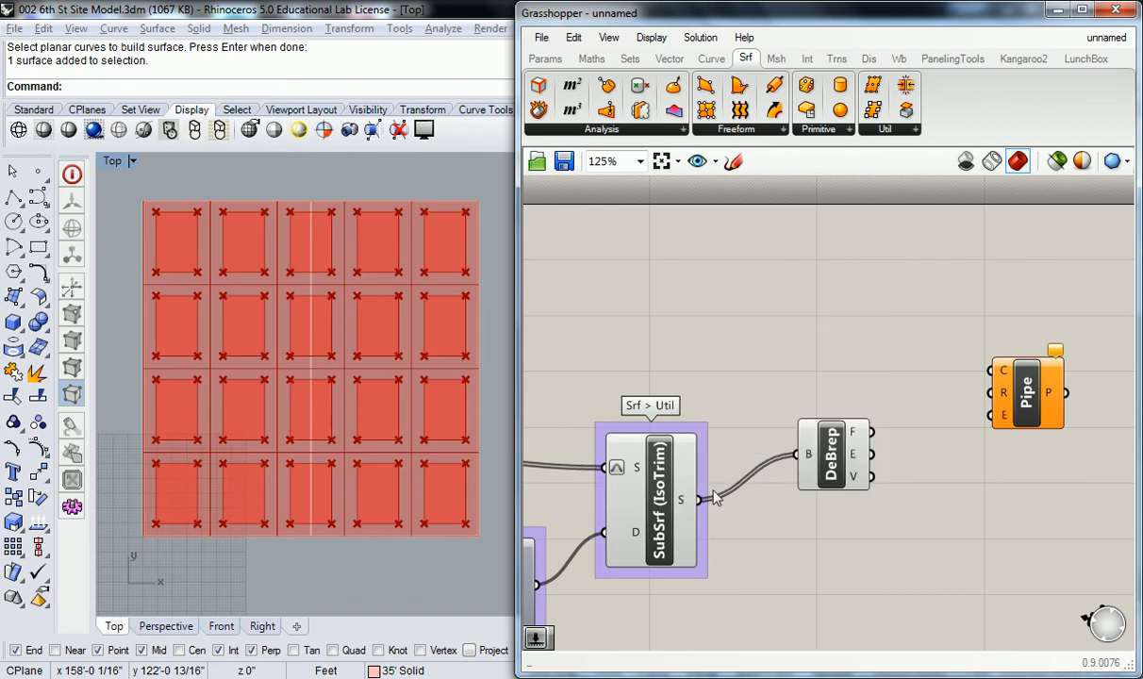
pyautogui.moveTo(856, 436)
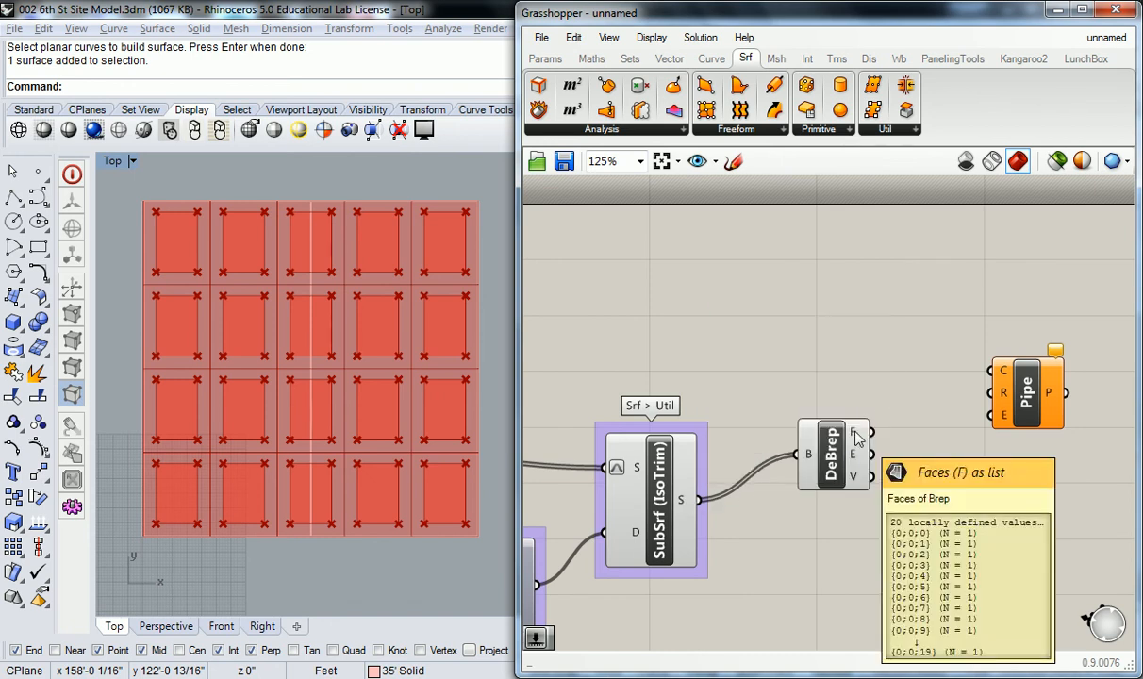
pyautogui.moveTo(855, 481)
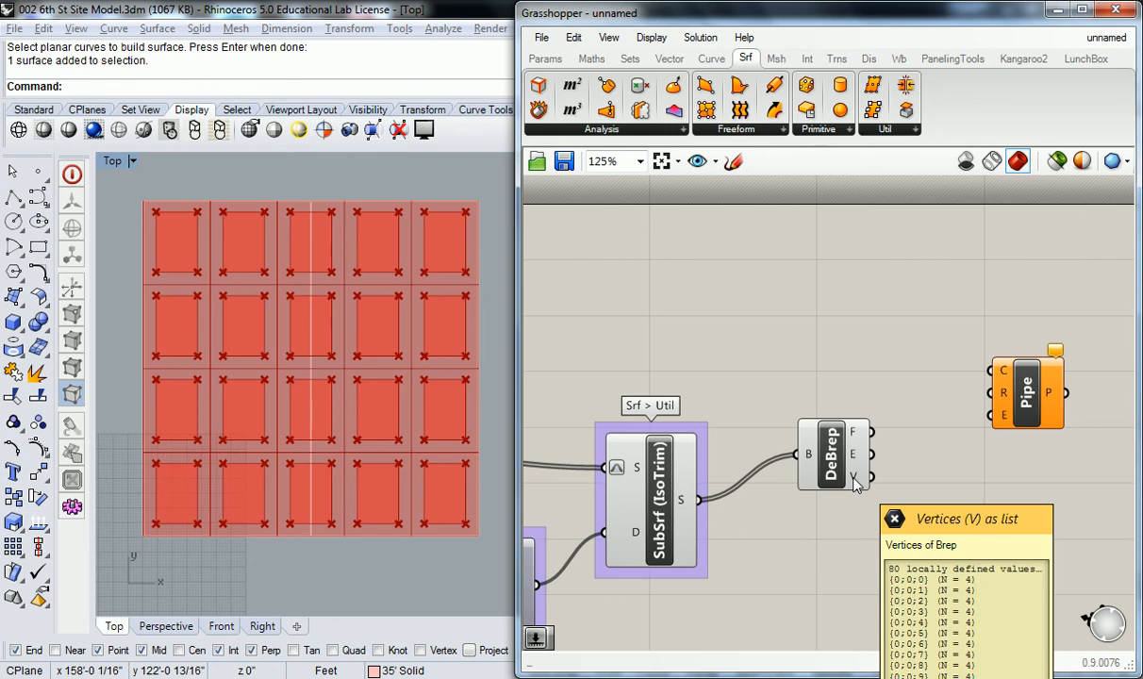
pyautogui.moveTo(862, 433); pyautogui.dragTo(782, 449, button='right')
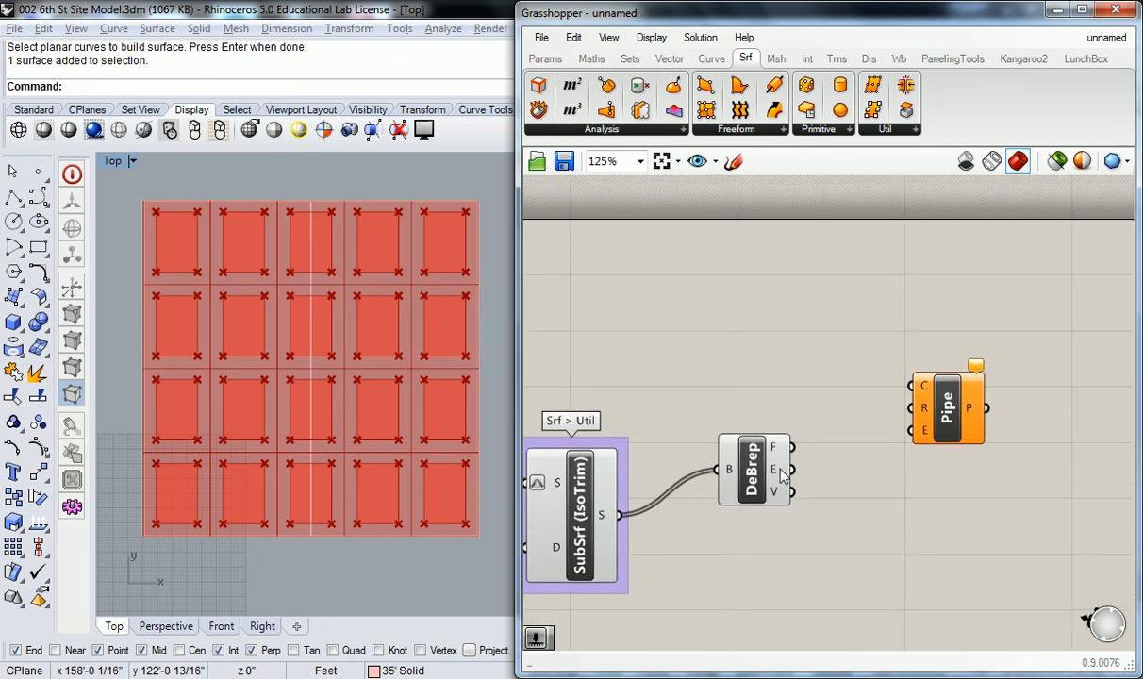
pyautogui.moveTo(782, 476)
pyautogui.moveTo(791, 469); pyautogui.dragTo(909, 387)
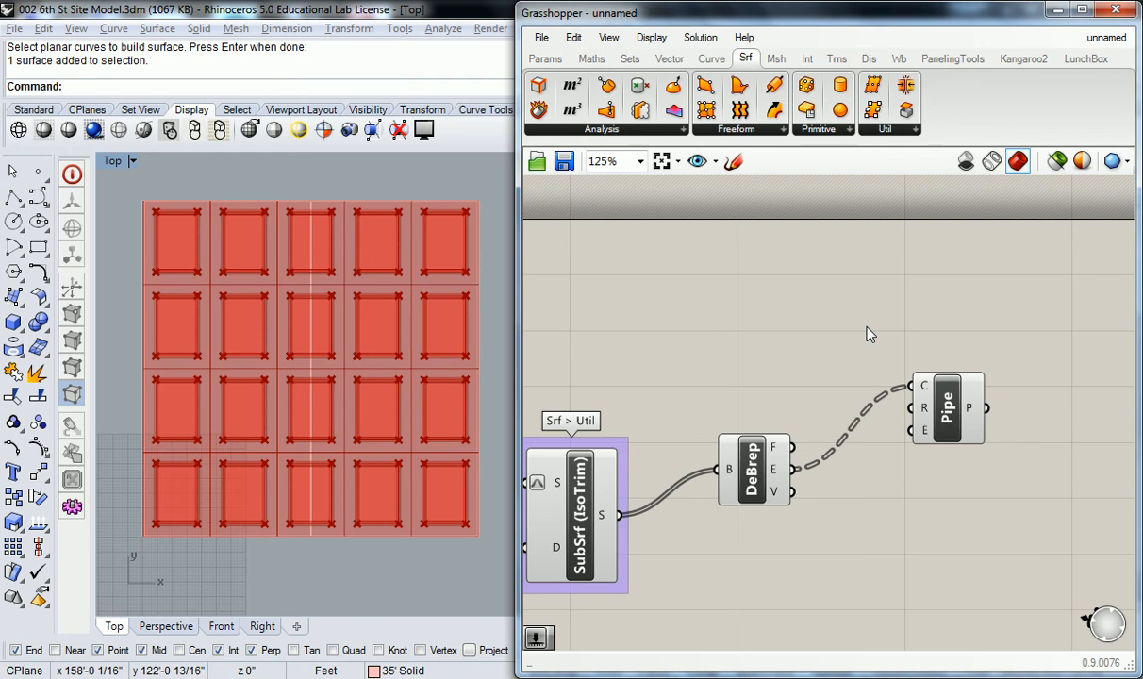
# Step: Delete the Pipe and Deconstruct Brep components and move the second SubSrf component slightly higher on the canvas
pyautogui.click(929, 392)
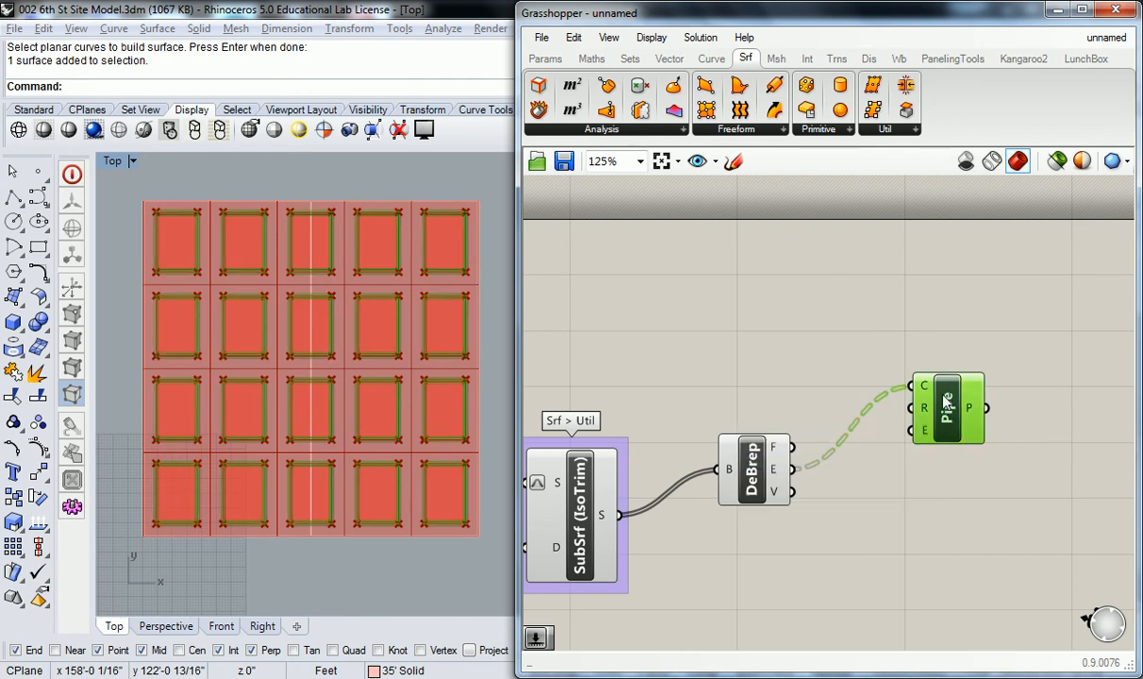
pyautogui.press('Delete')
pyautogui.click(751, 468)
pyautogui.press('Delete')
pyautogui.moveTo(677, 362); pyautogui.dragTo(849, 334, button='right')
pyautogui.moveTo(729, 479); pyautogui.dragTo(741, 434)
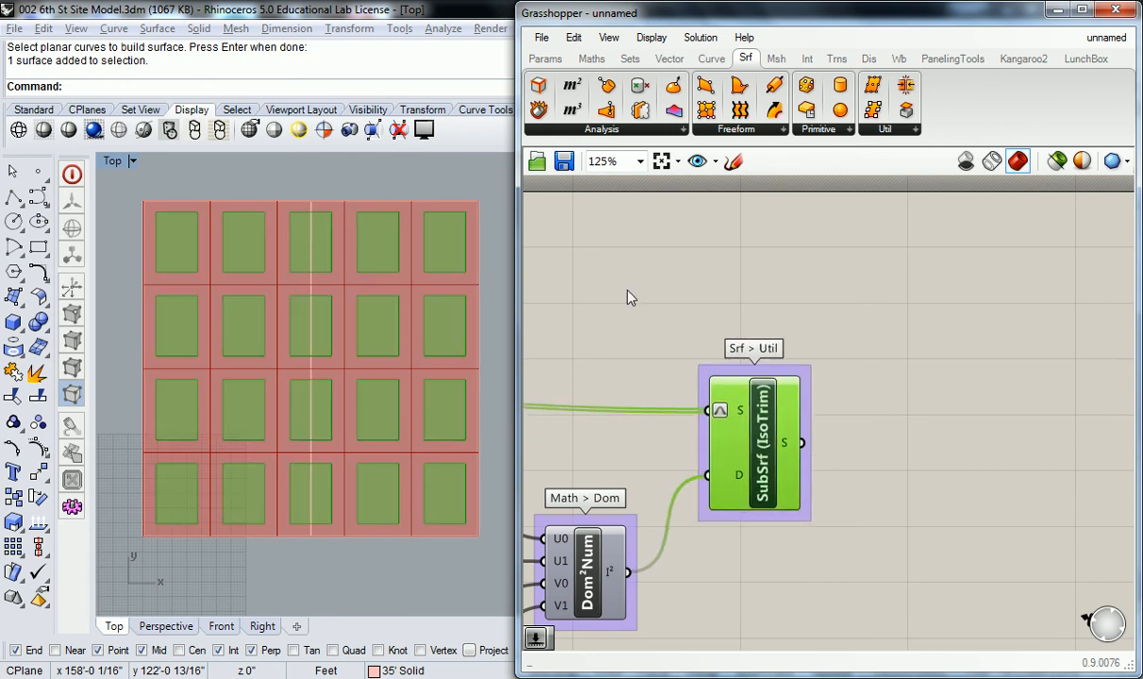
pyautogui.click(673, 312)
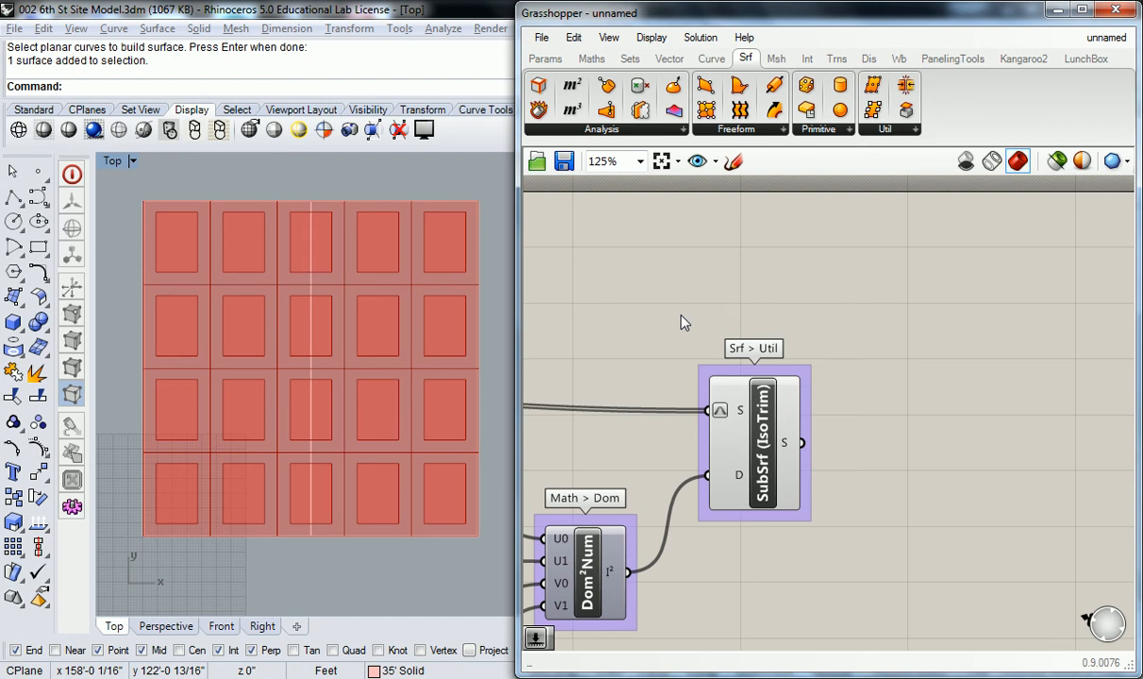
pyautogui.scroll(-3, 820, 300)
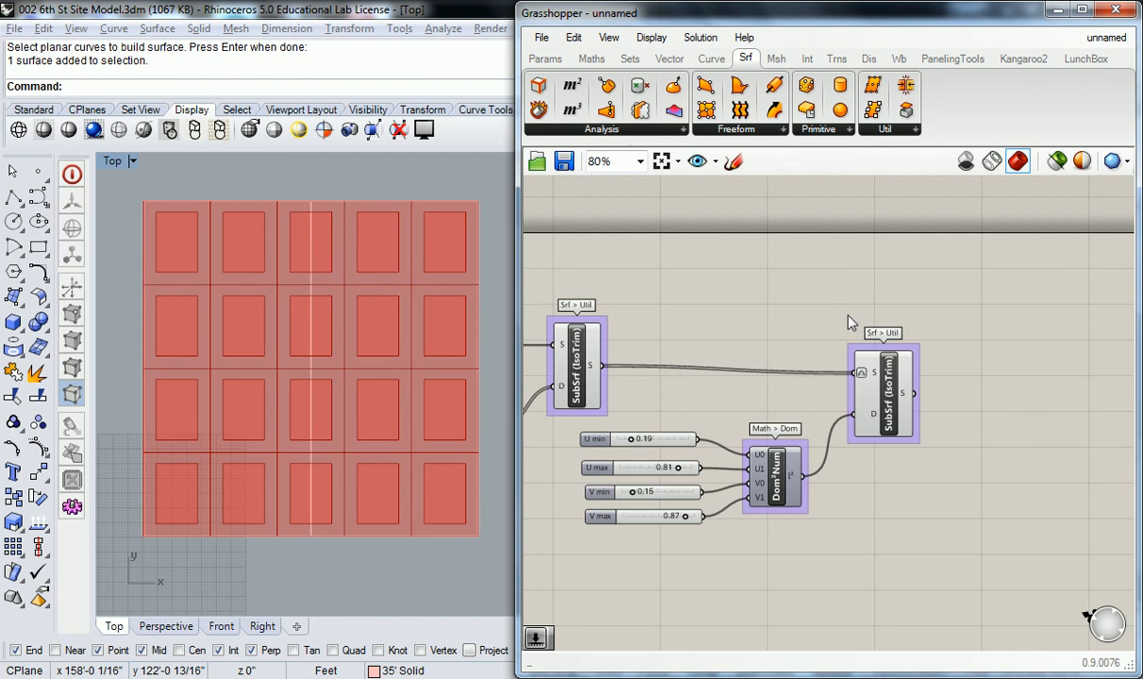
pyautogui.scroll(1, 845, 314)
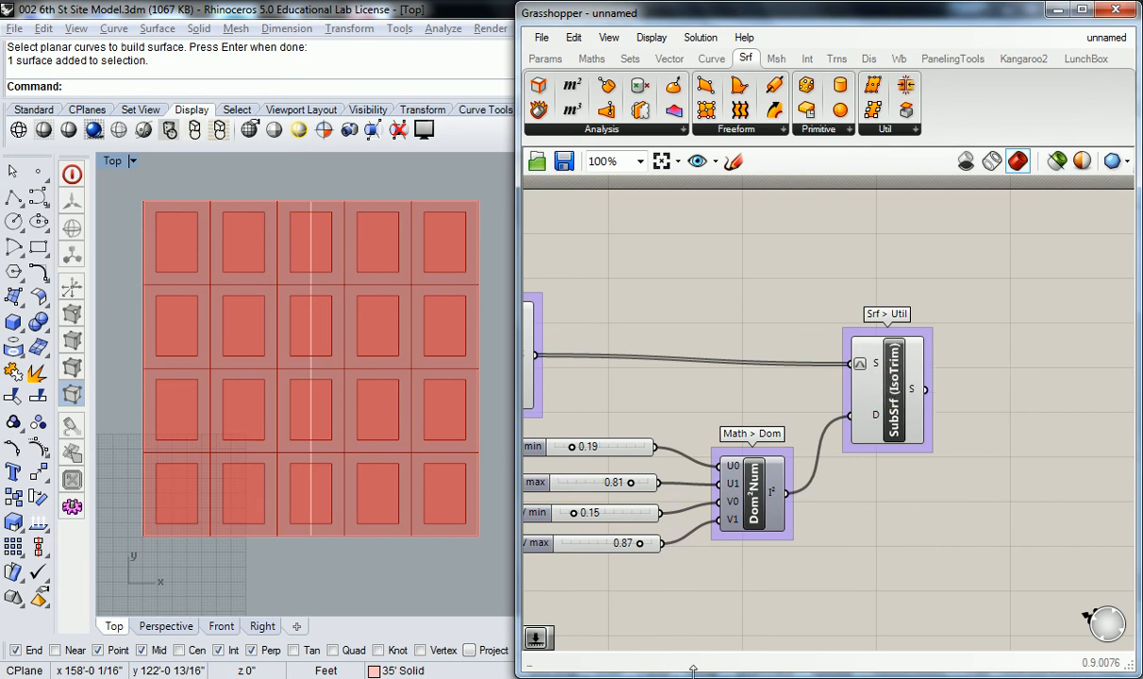
pyautogui.click(415, 677)
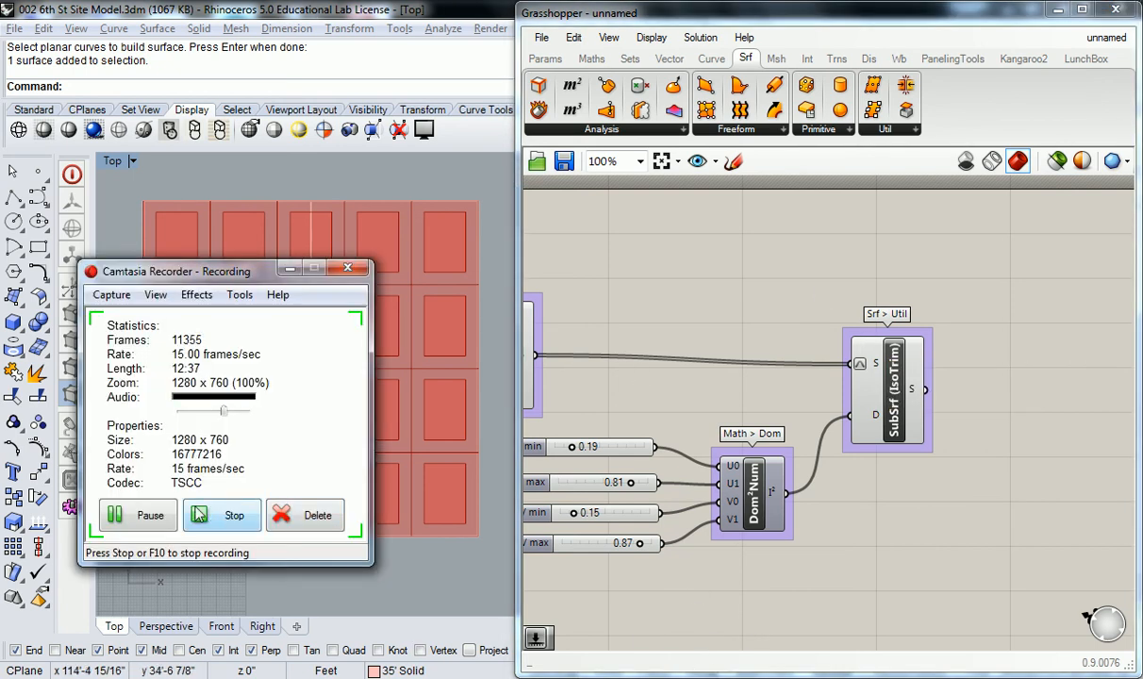